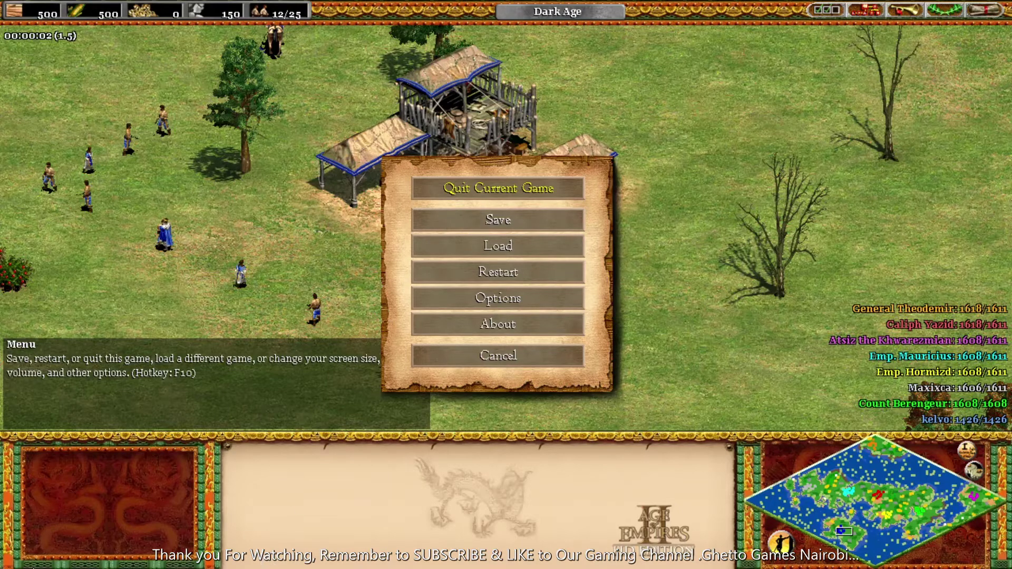
Launch Cheat Engine 7.2 from the Start menu over the paused Age of Empires II match
key("super")
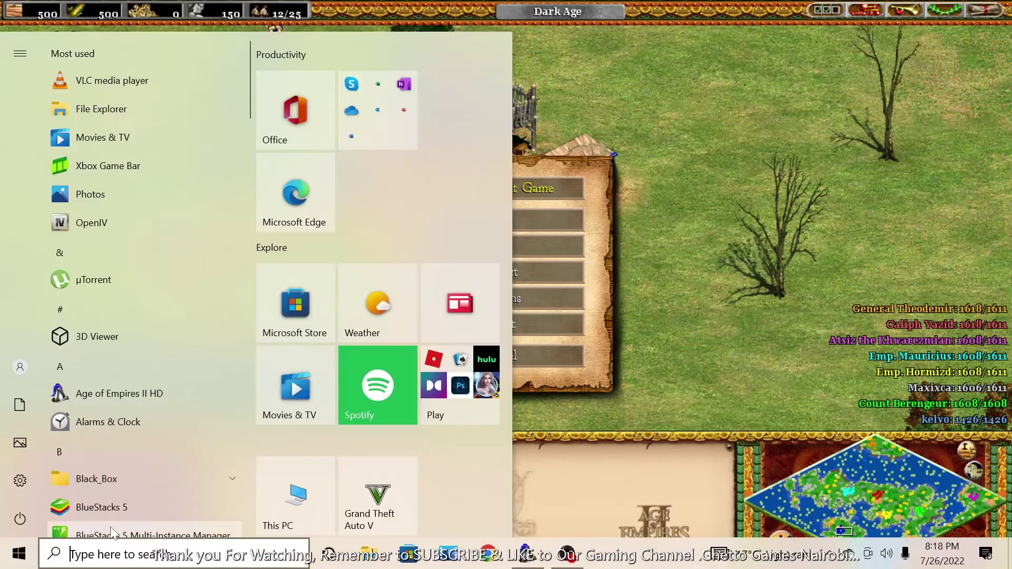
scroll(332, 395, "down", 3)
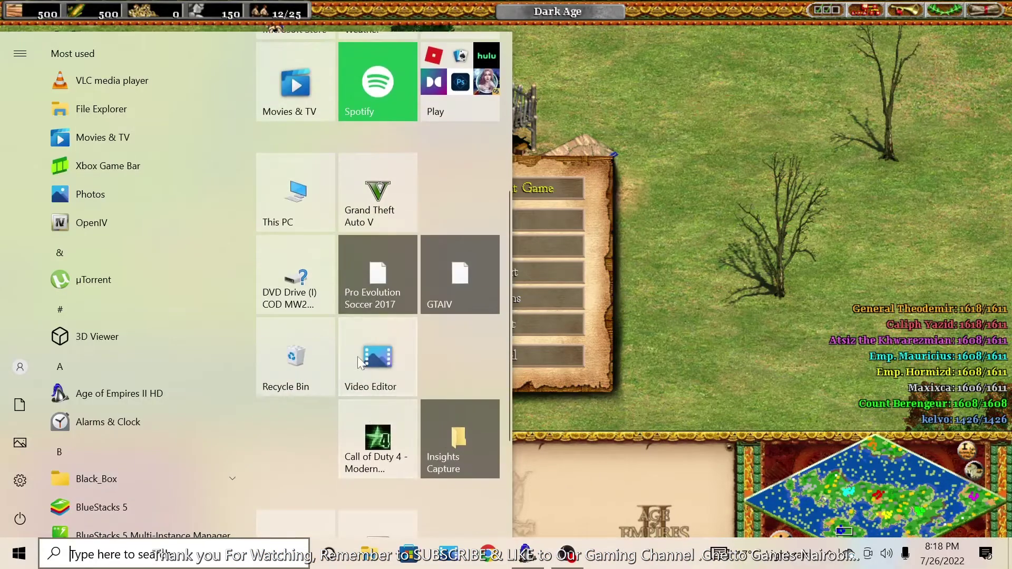
scroll(360, 350, "down", 2)
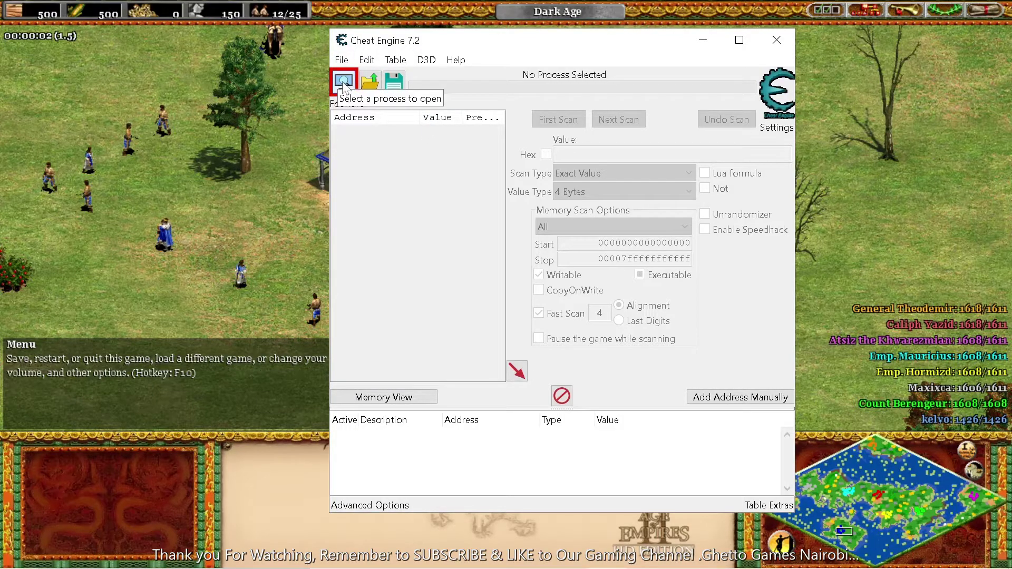
Attach Cheat Engine to the Age of Empires II: HD Edition process from the process list
left_click(343, 82)
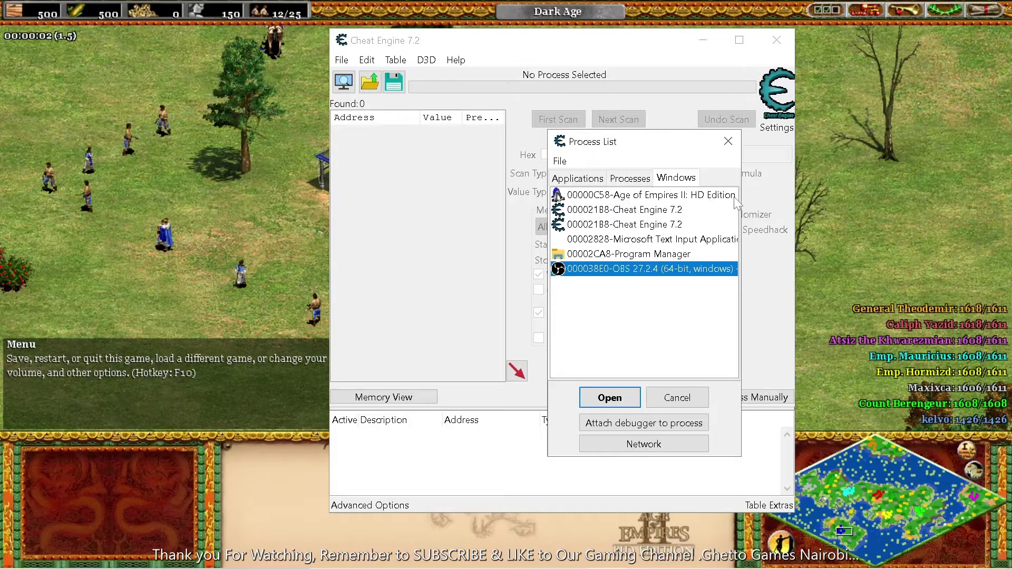
left_click(595, 198)
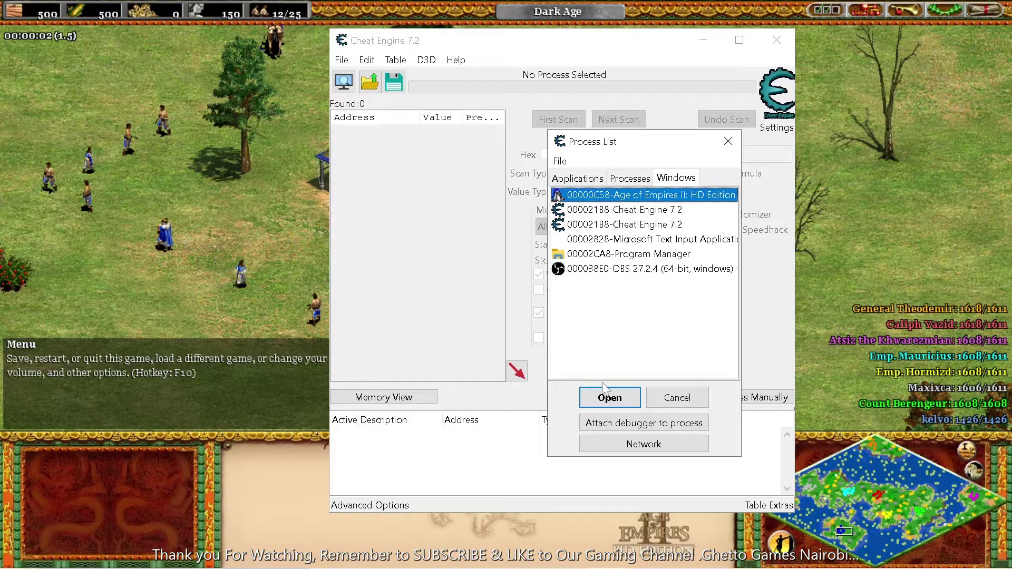
left_click(609, 397)
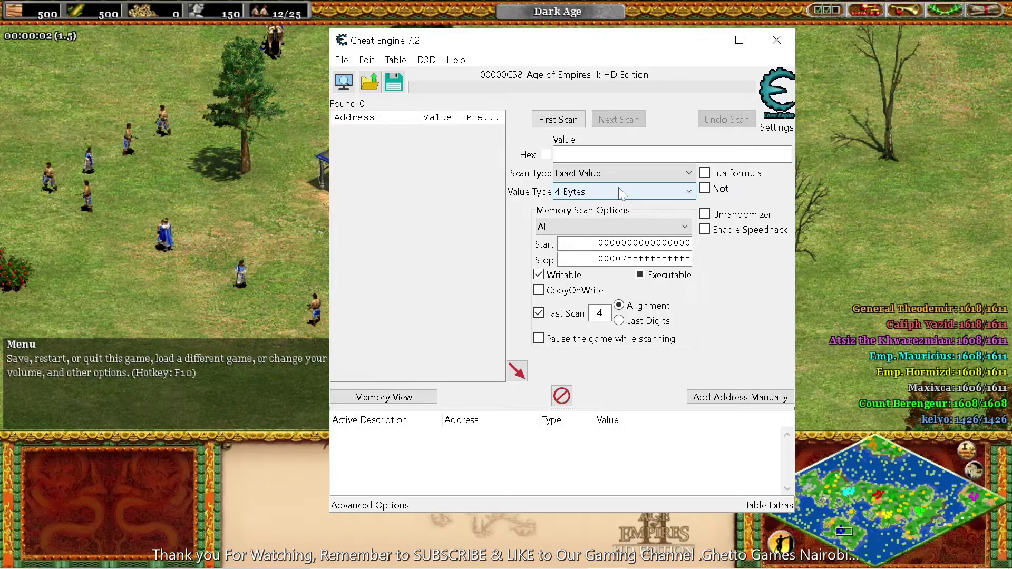
Set the scan Value Type to Float and switch back to the game
left_click(690, 194)
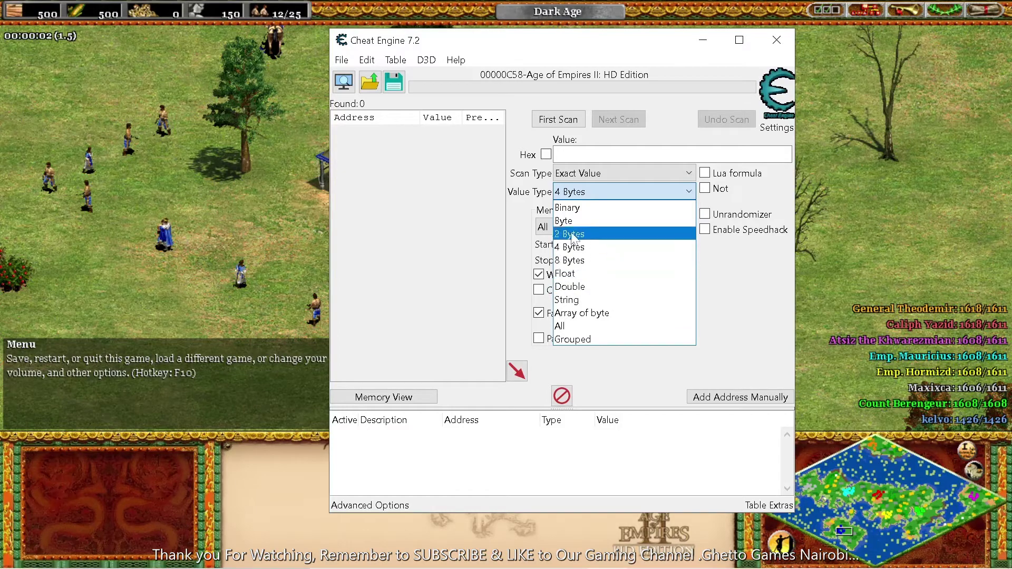
left_click(565, 273)
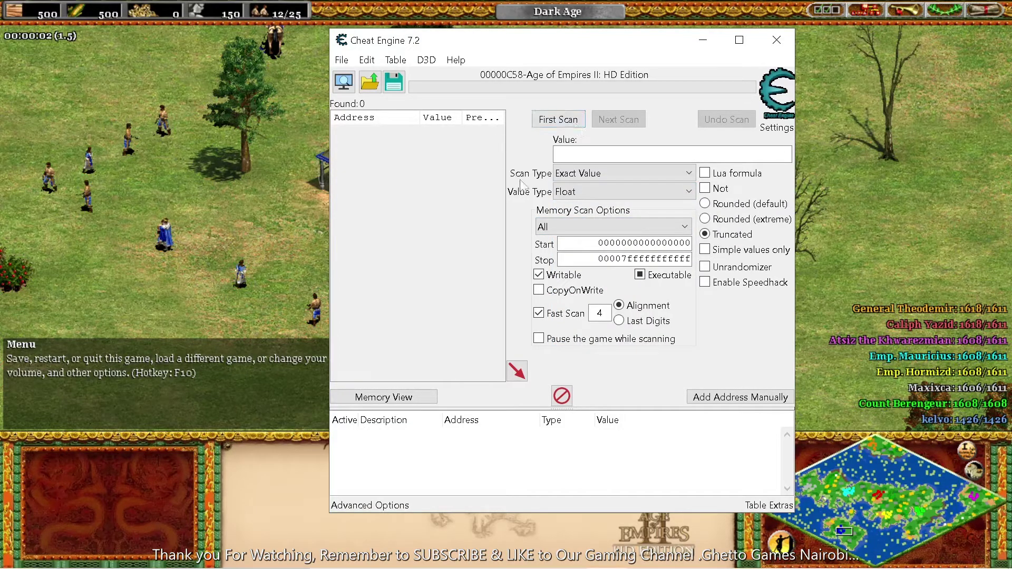
left_click(691, 193)
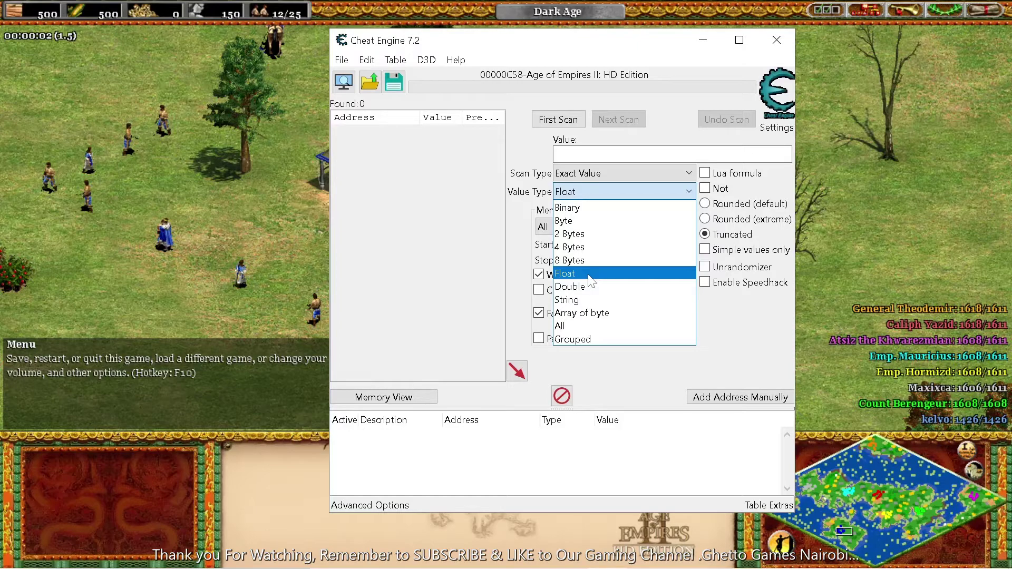
left_click(587, 277)
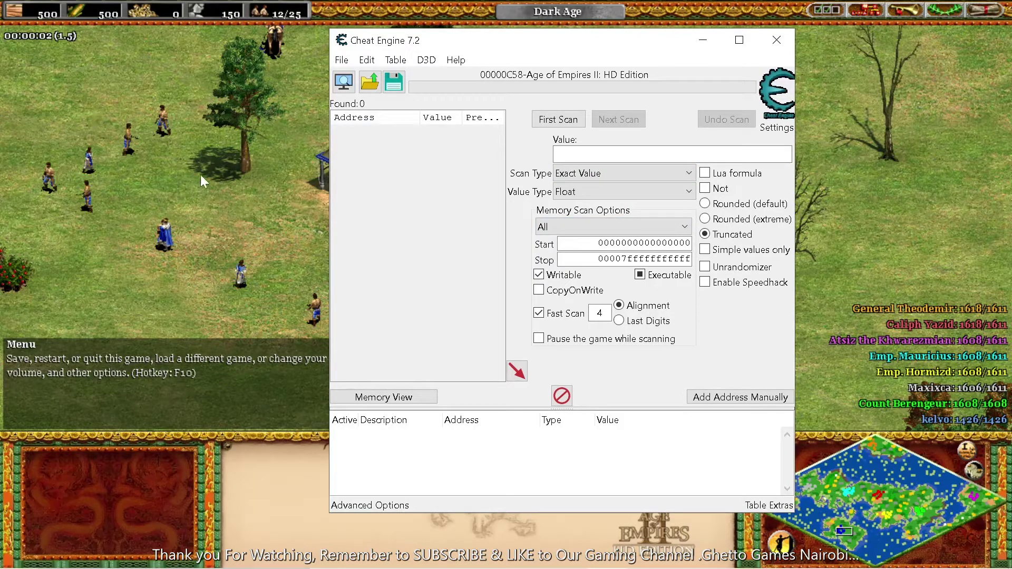
left_click(174, 177)
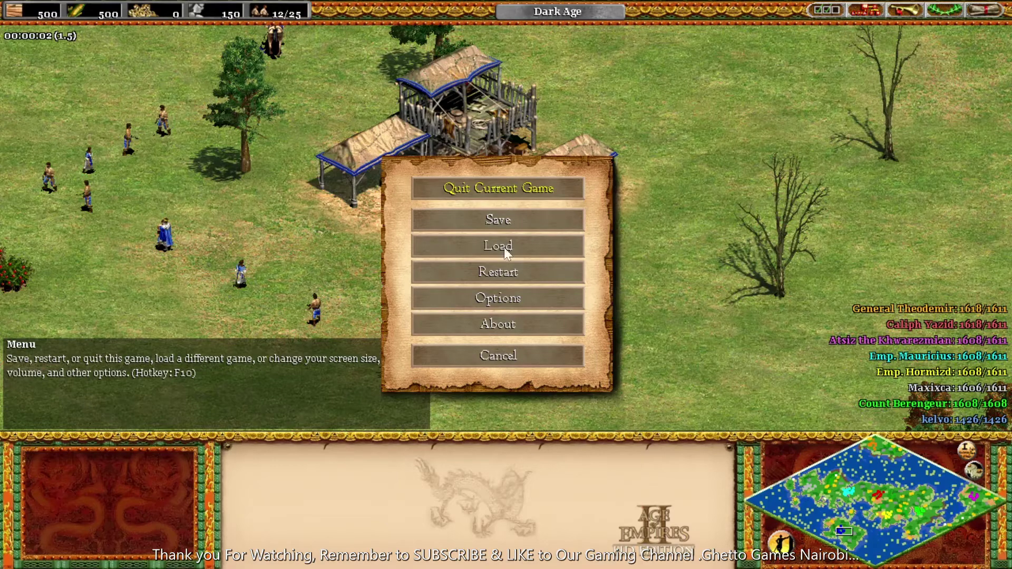
Cancel the game menu, pan across the town and forest, then return to Cheat Engine
left_click(486, 353)
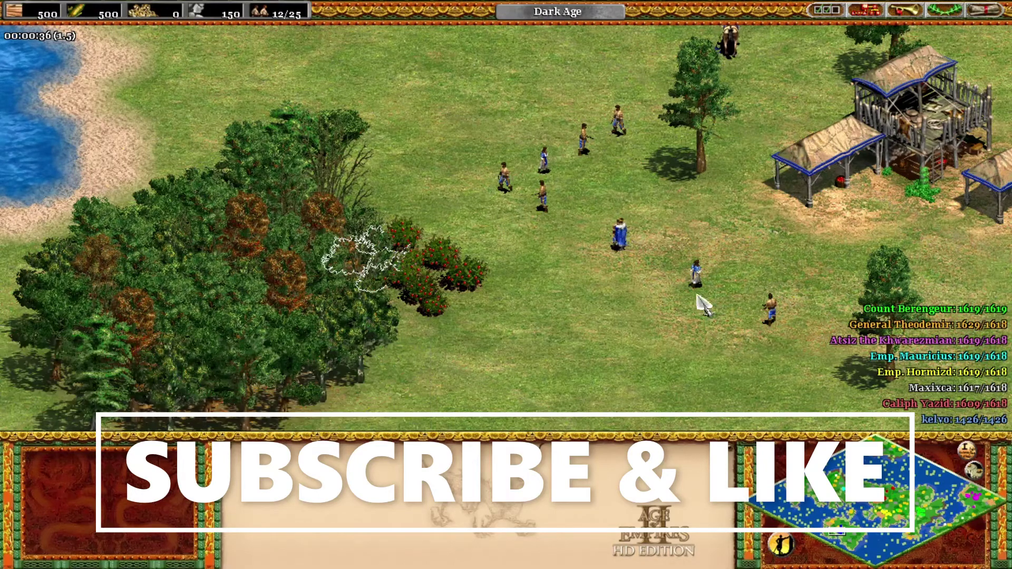
key("Right")
key("Left")
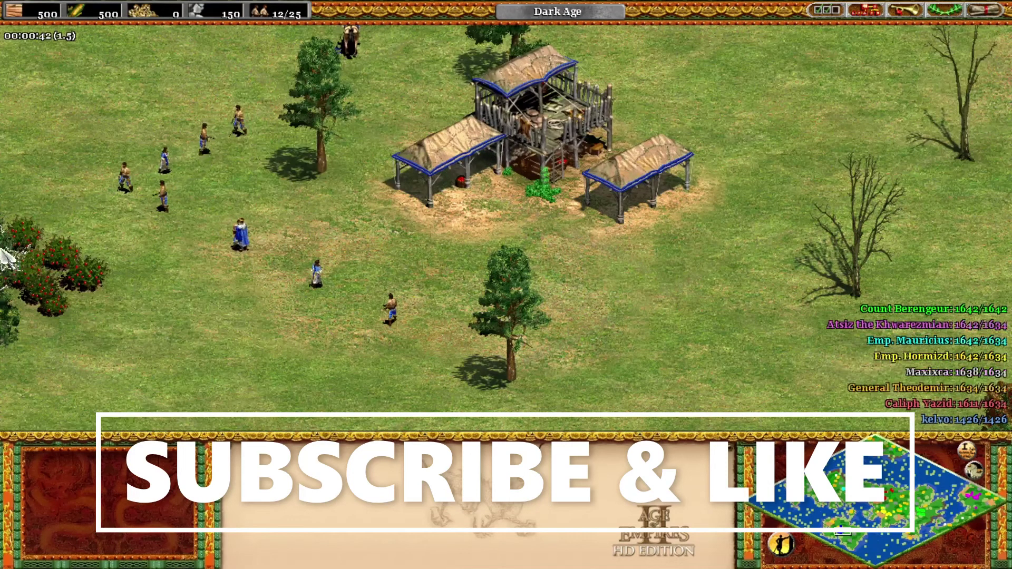
key("Left")
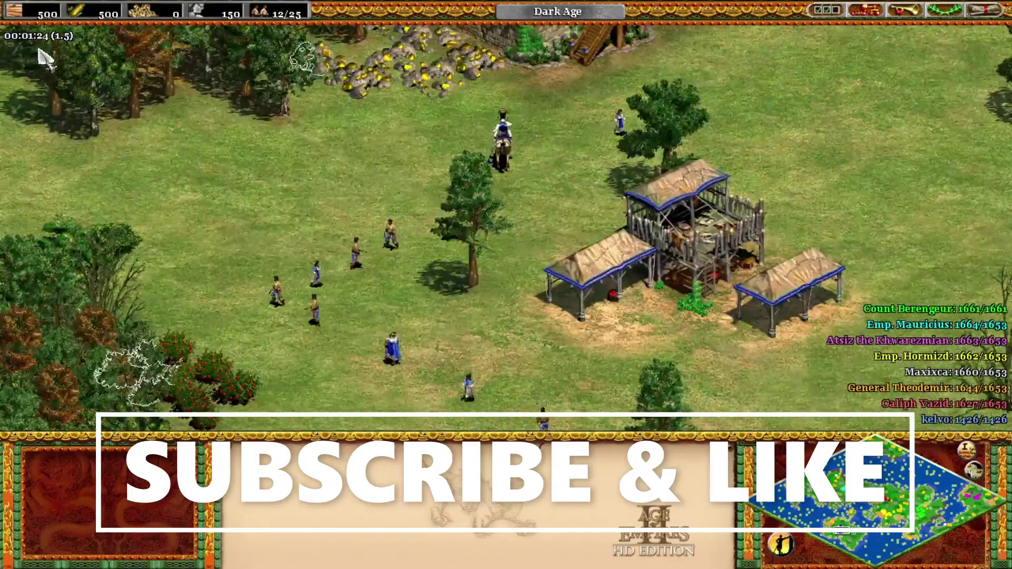
key("h")
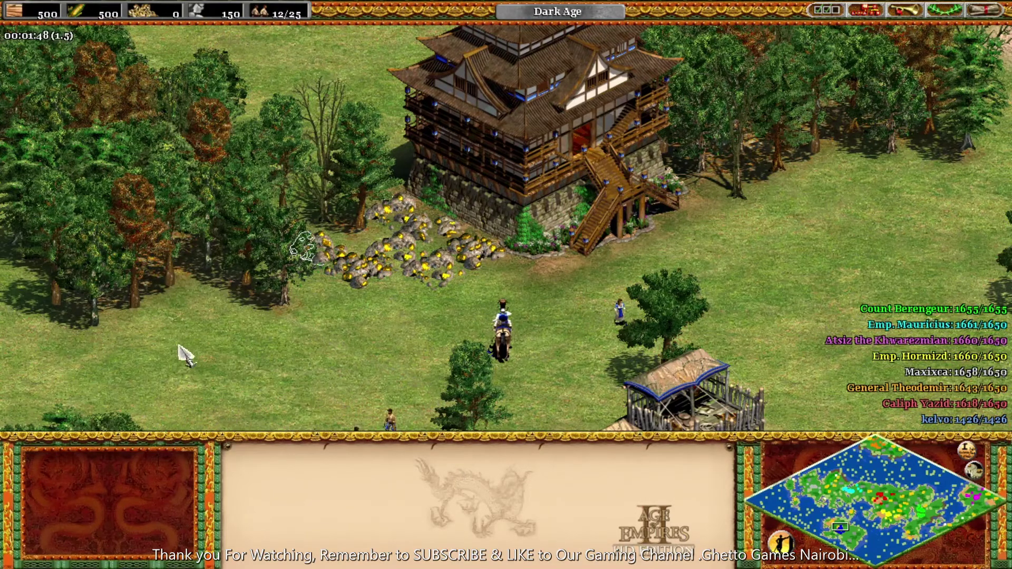
key("alt+Tab")
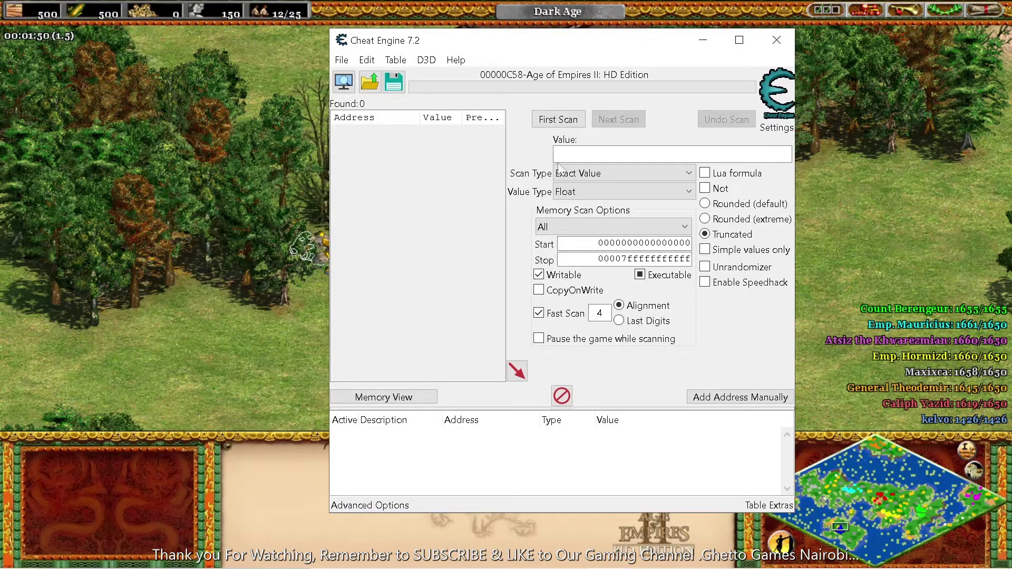
Run a first Float scan for 500, yielding 80 addresses, then return to the game
left_click(601, 154)
type("500")
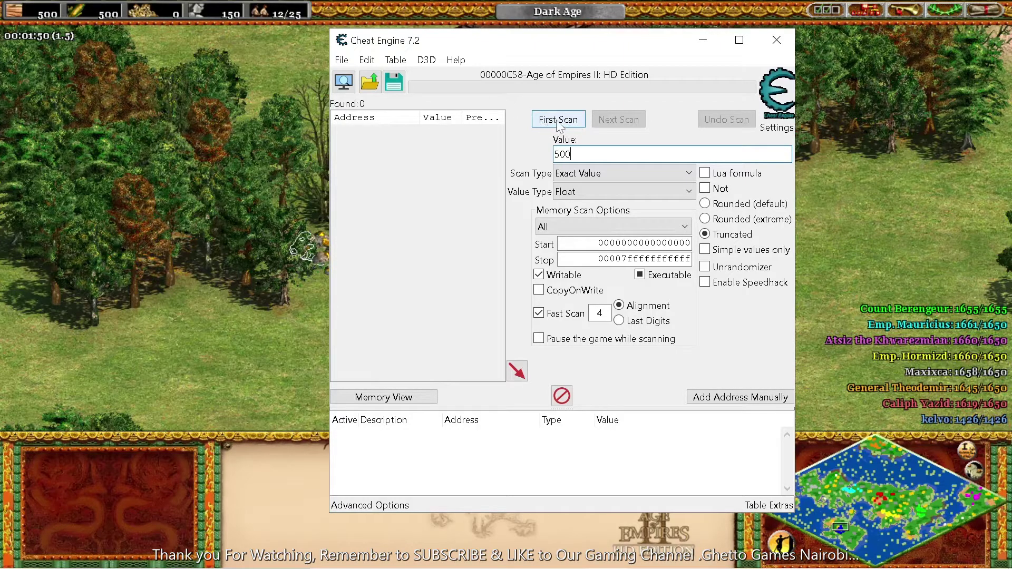
left_click(558, 120)
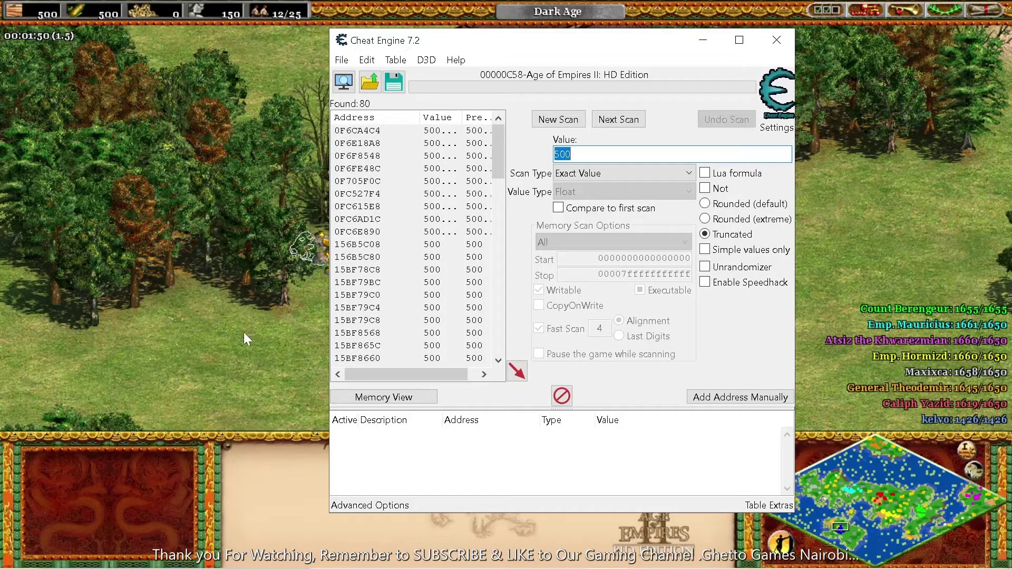
left_click(221, 317)
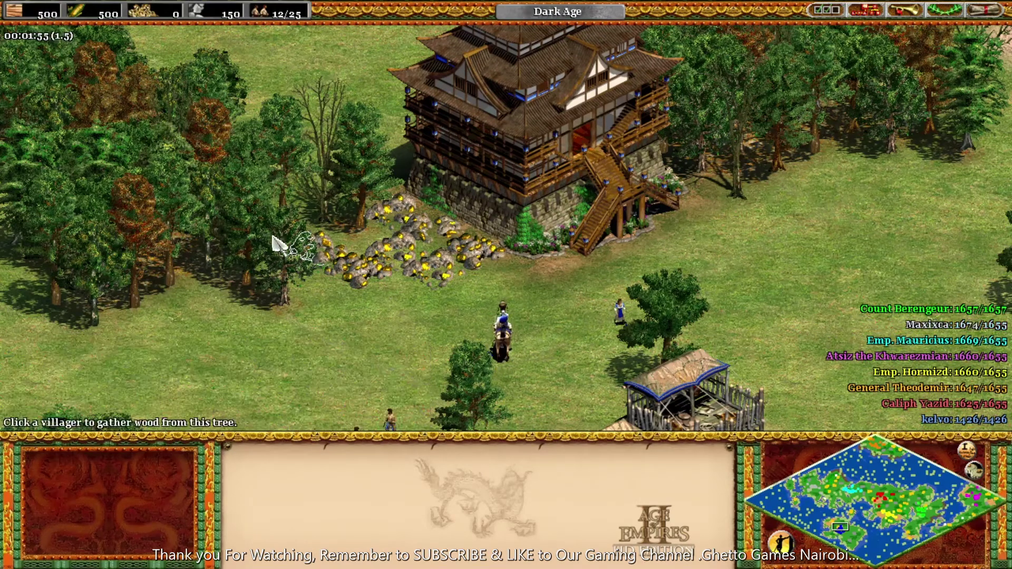
Have the selected villagers place a house, dropping wood from 500 to 470
key("Down")
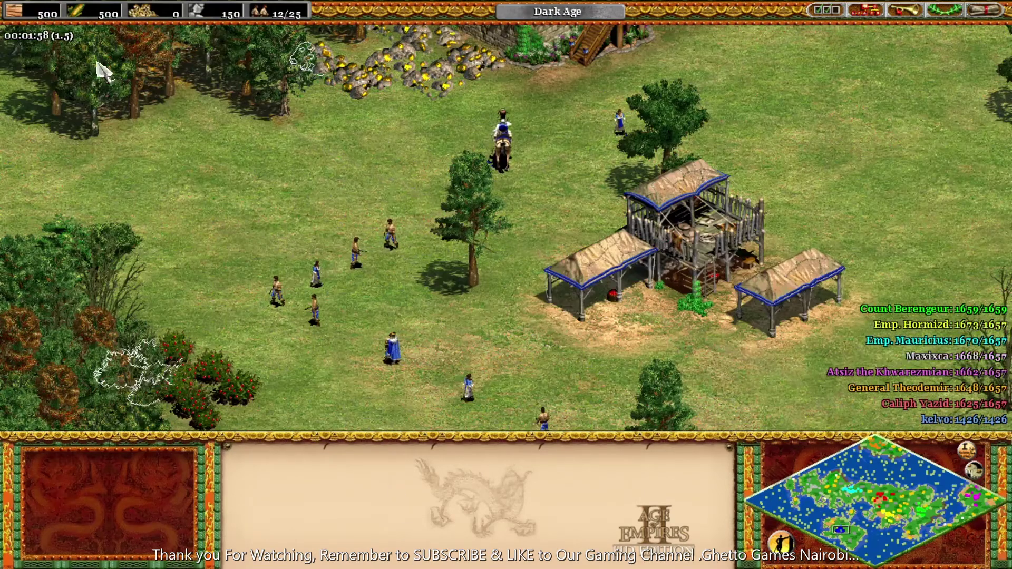
left_click_drag(404, 213, 268, 315)
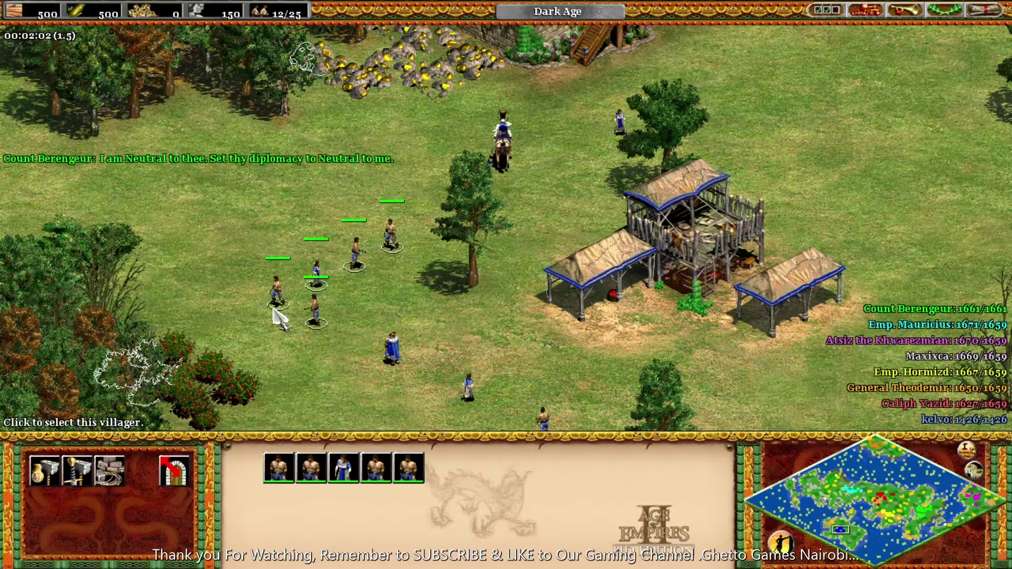
left_click(48, 483)
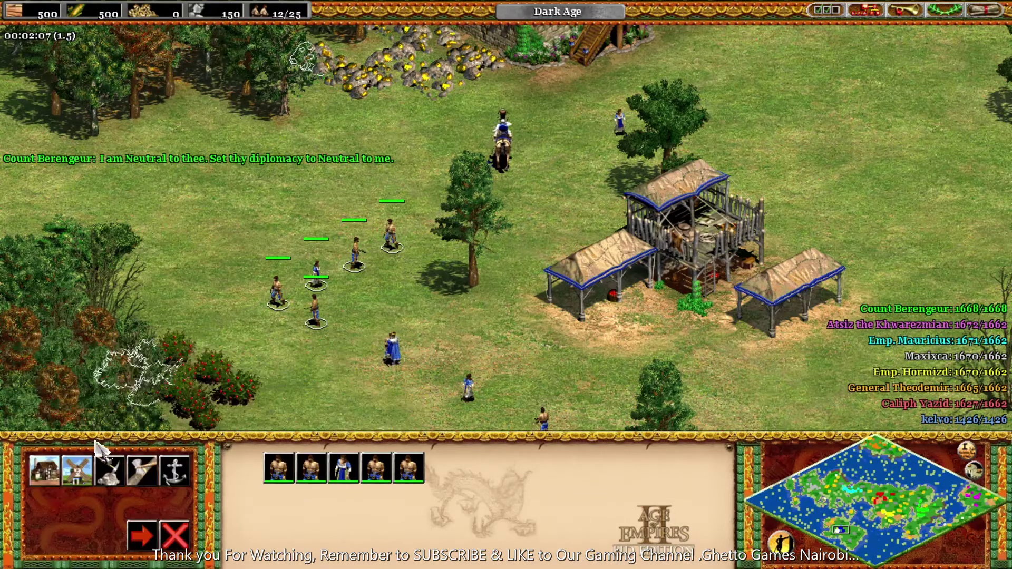
left_click(44, 468)
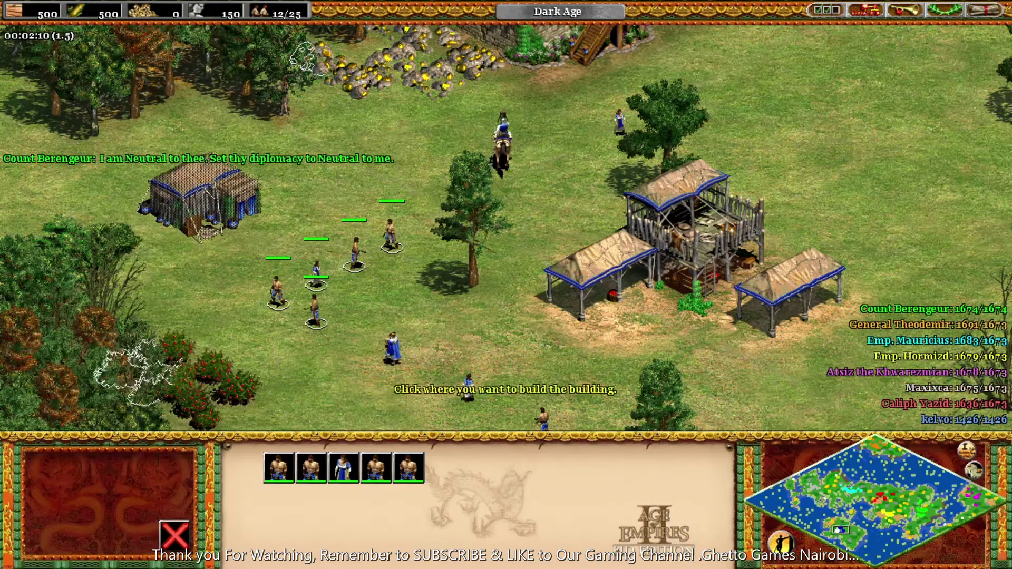
left_click(201, 186)
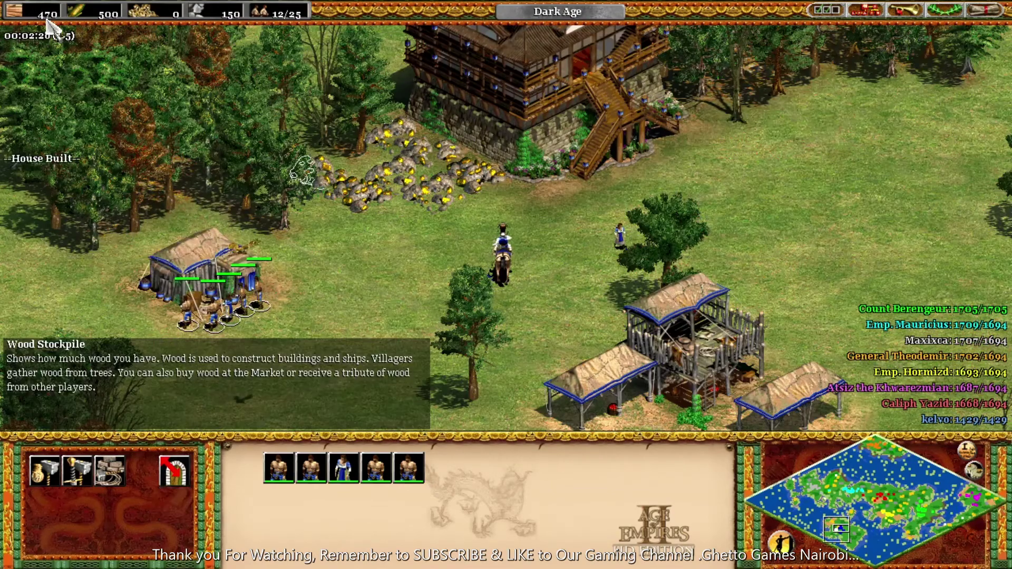
key("alt+Tab")
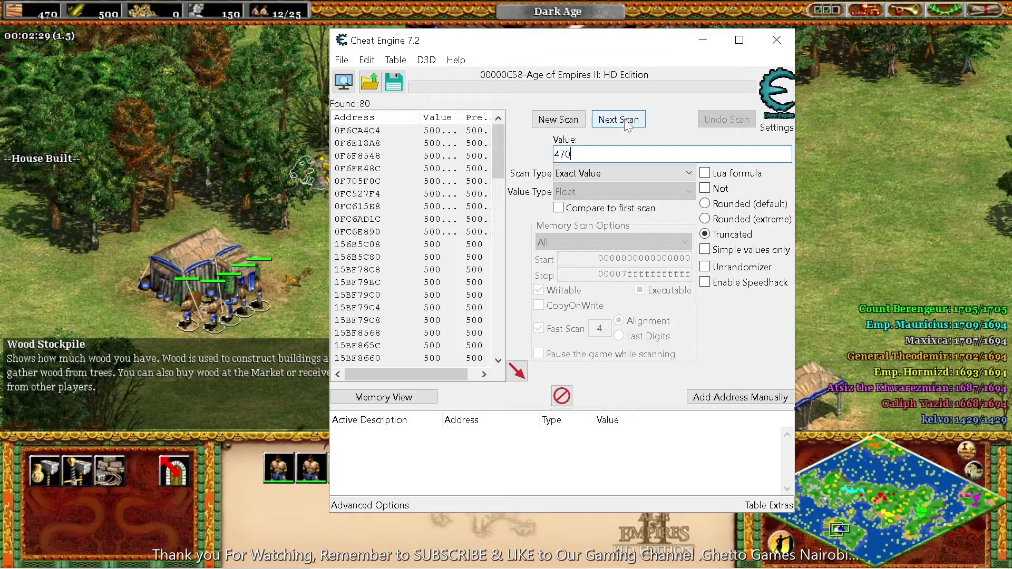
Run a Next Scan for 470 and select the three remaining addresses
left_click(624, 128)
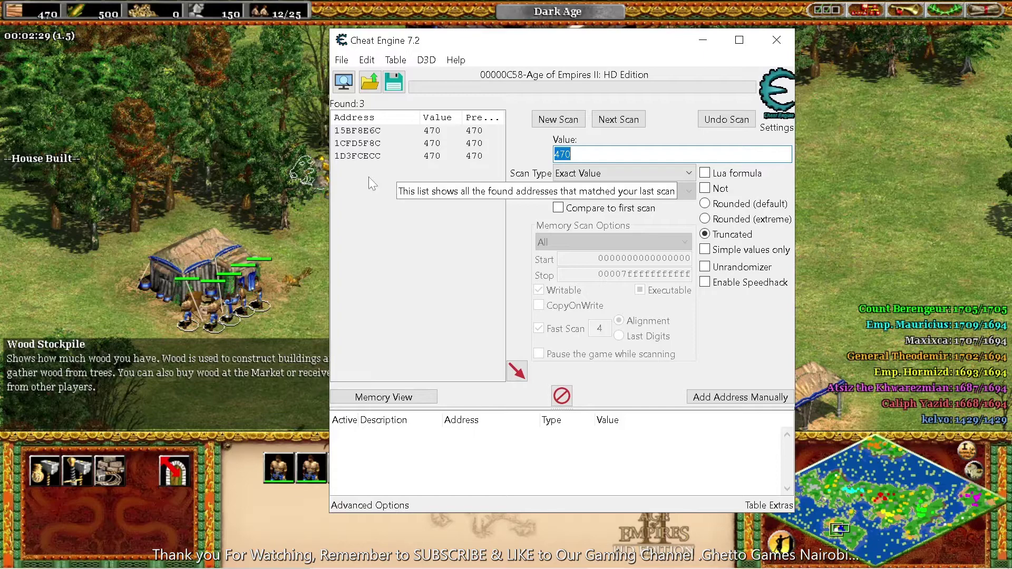
left_click_drag(365, 174, 415, 126)
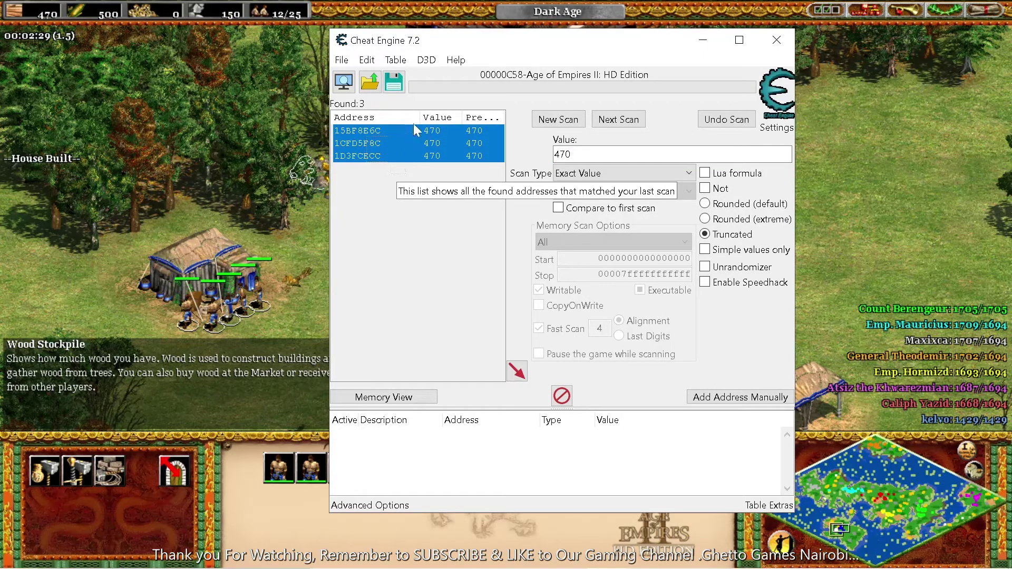
Copy the three found addresses to the address list and set the first entry to 999999
left_click(518, 375)
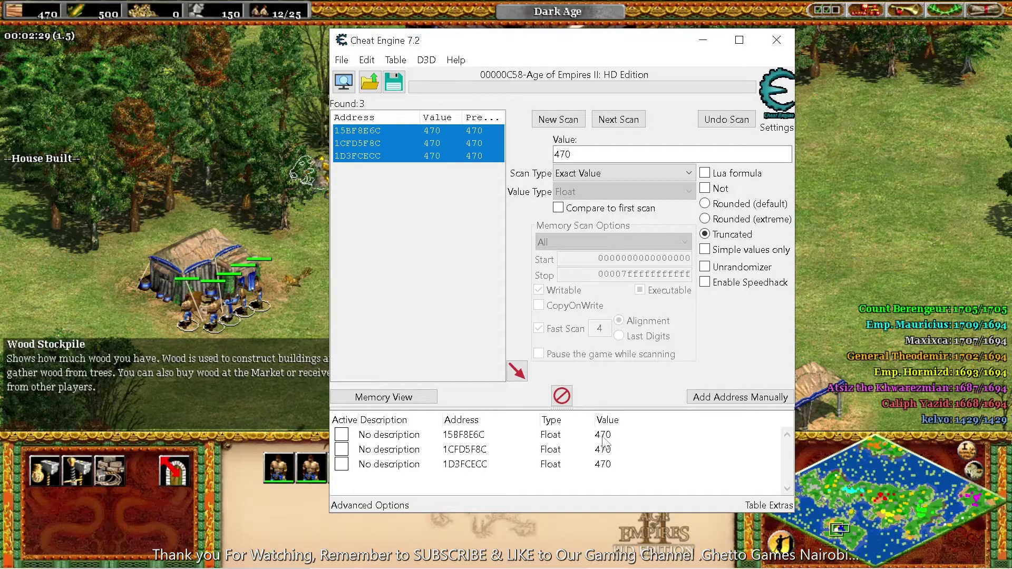
double_click(603, 441)
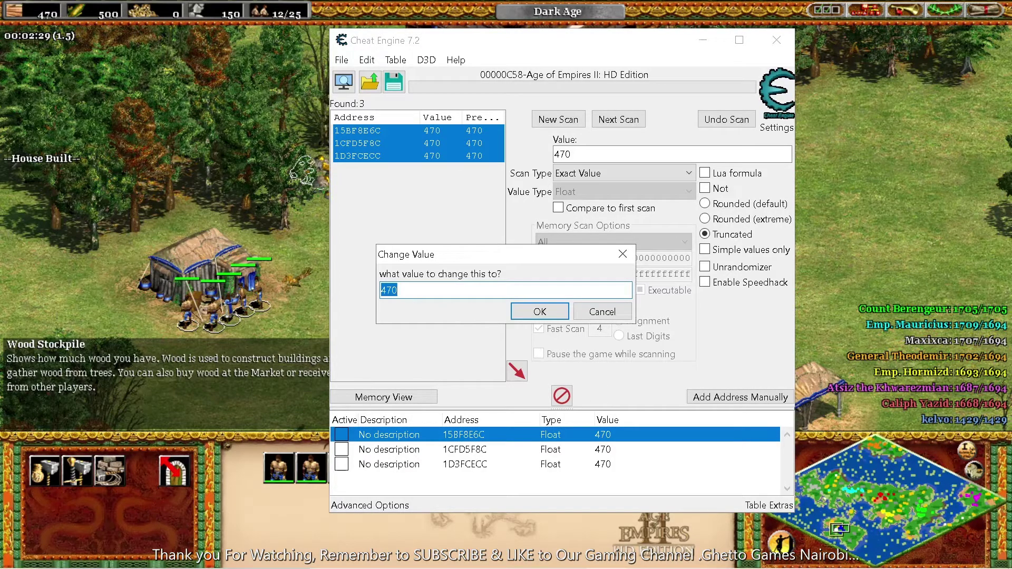
type("999999")
left_click(539, 312)
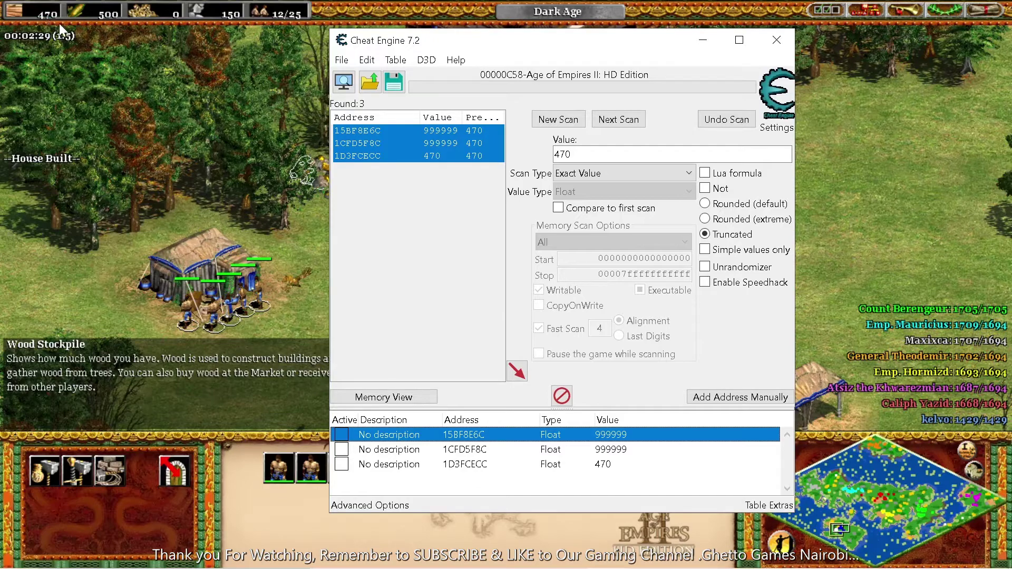
Check the in-game wood counter reads 999999, pan the map, then return to Cheat Engine
left_click(139, 101)
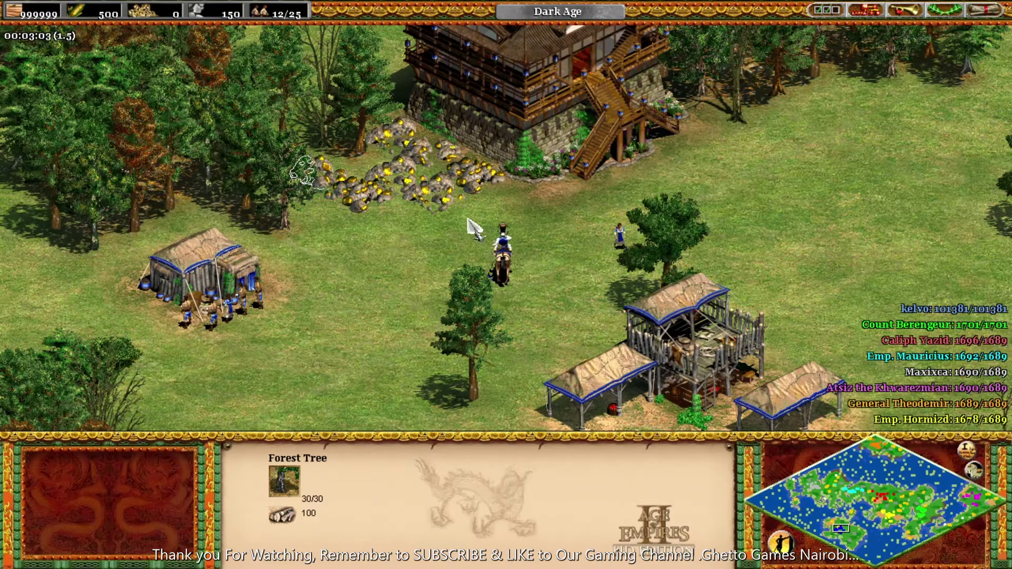
key("Left")
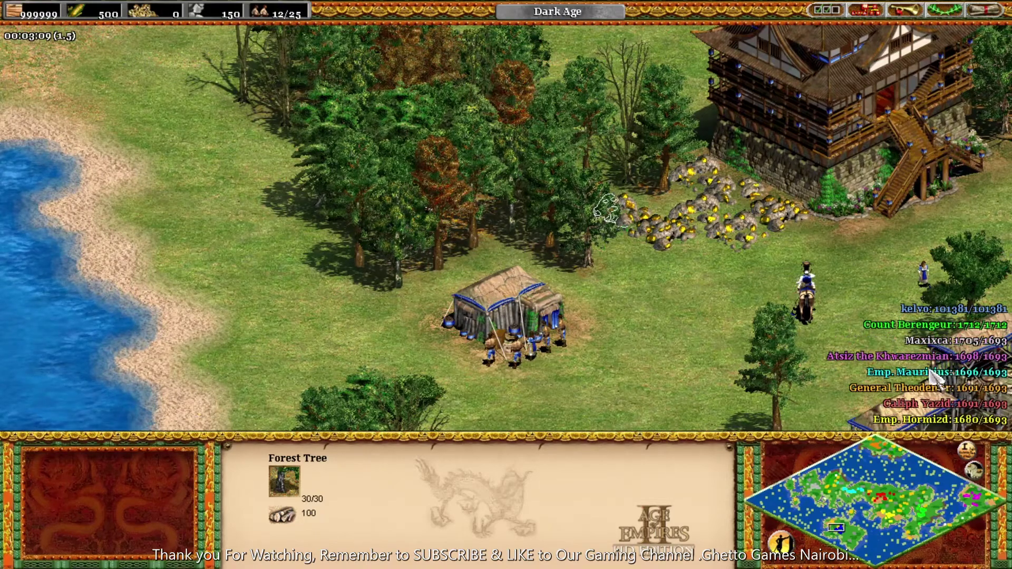
key("Right")
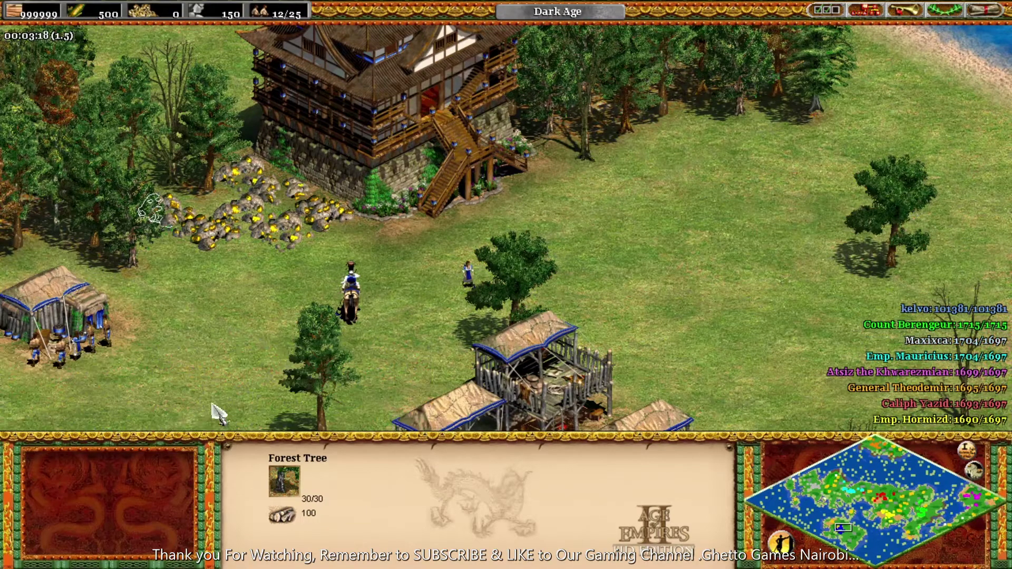
key("Down")
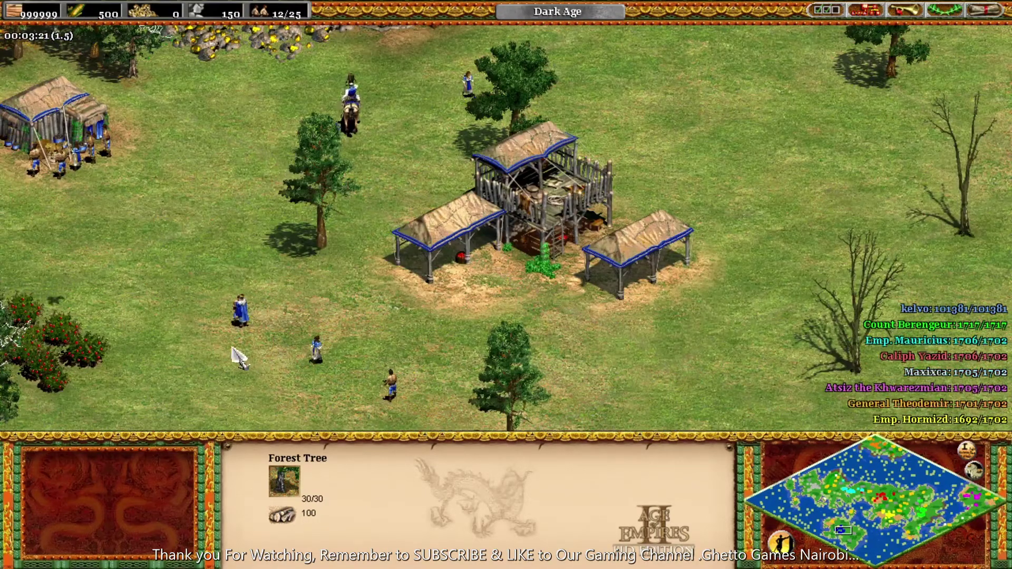
key("alt+Tab")
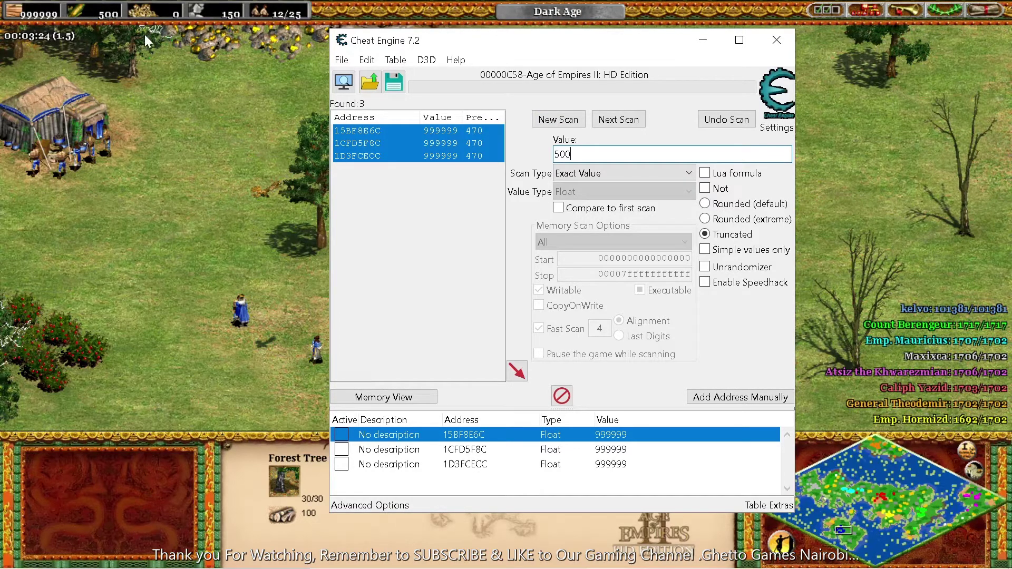
Start a new Float scan for the food value 500, getting 76 addresses
left_click(558, 119)
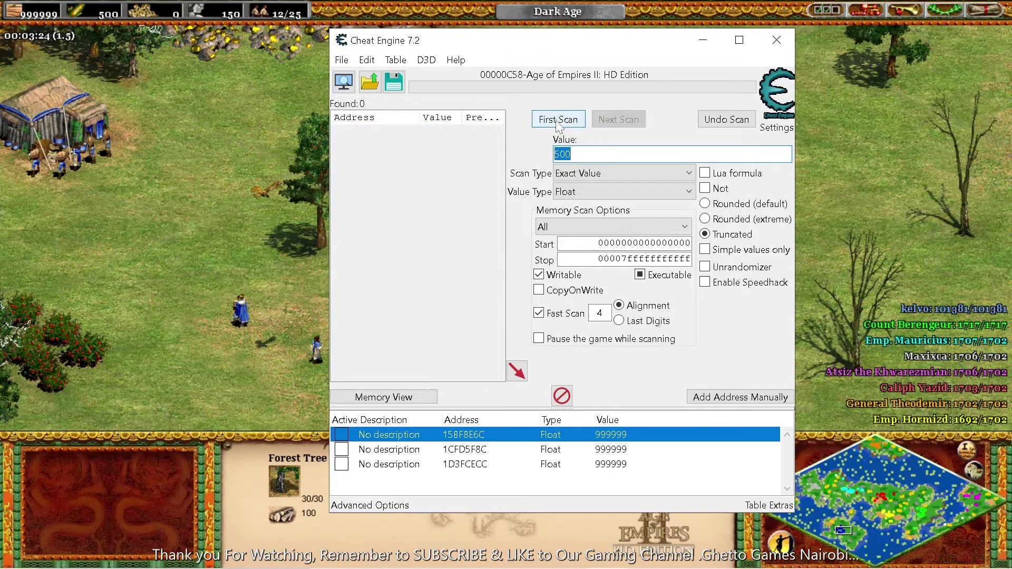
left_click(556, 124)
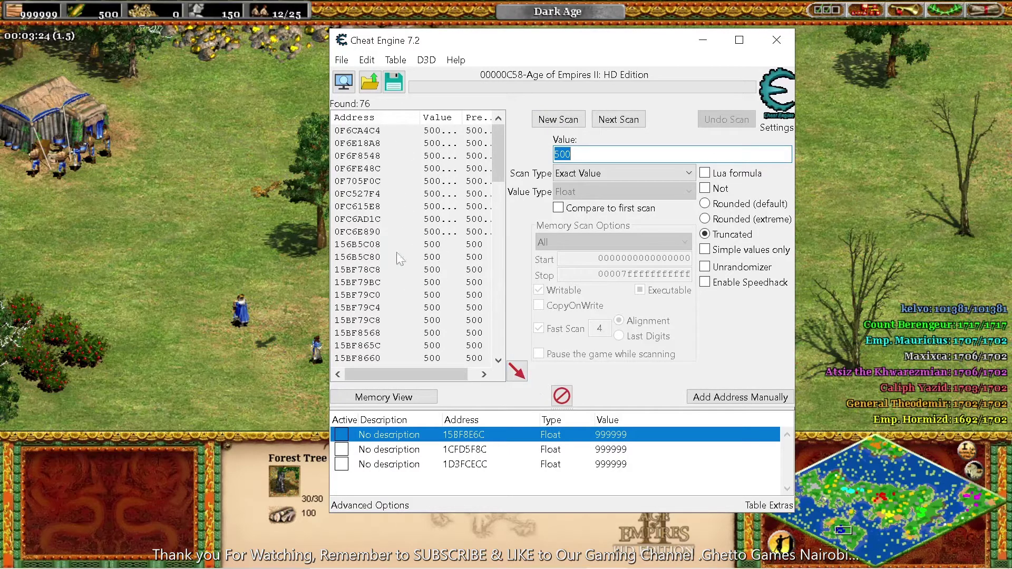
left_click(135, 231)
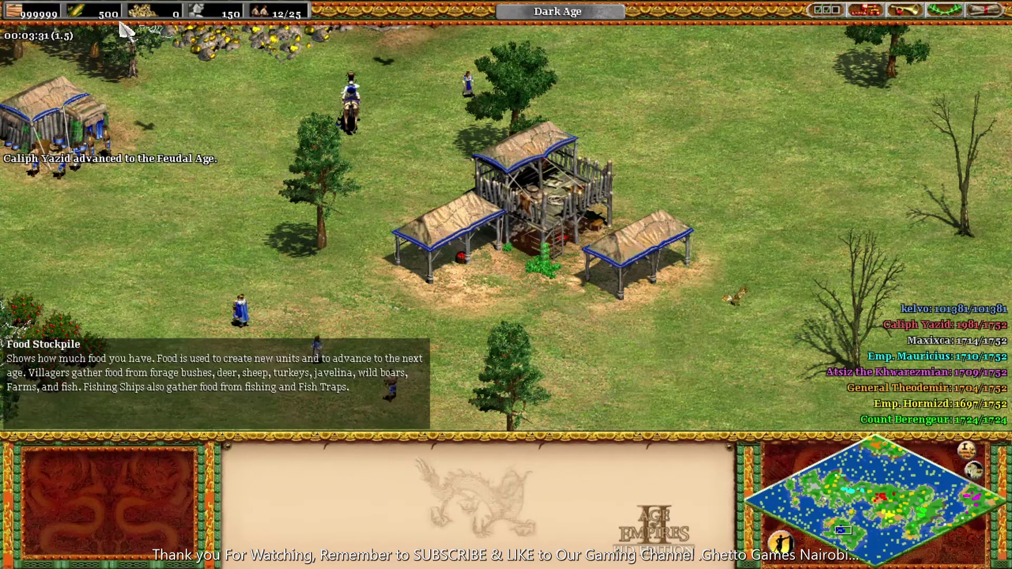
Queue a villager at the Town Center, dropping food from 500 to 450, then return to Cheat Engine
left_click(538, 265)
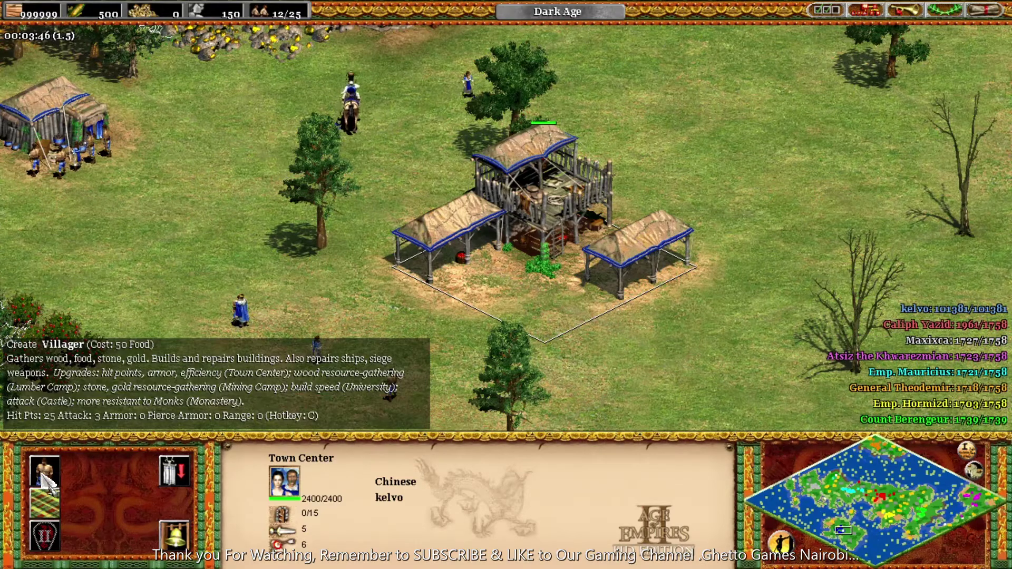
left_click(46, 474)
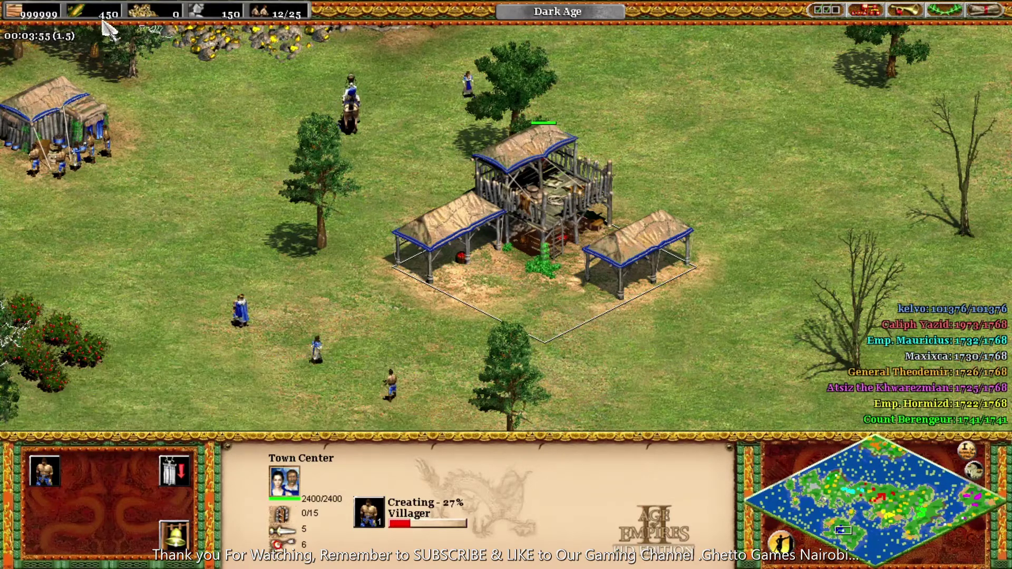
key("alt+Tab")
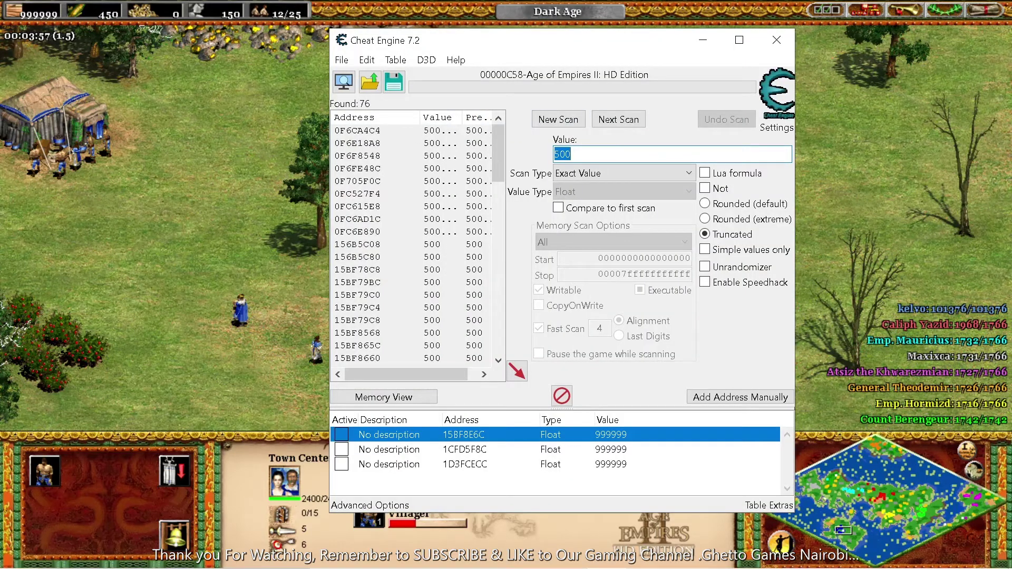
type("45")
Run a Next Scan for 450 to narrow food to three addresses, and delete all saved wood entries
left_click(616, 121)
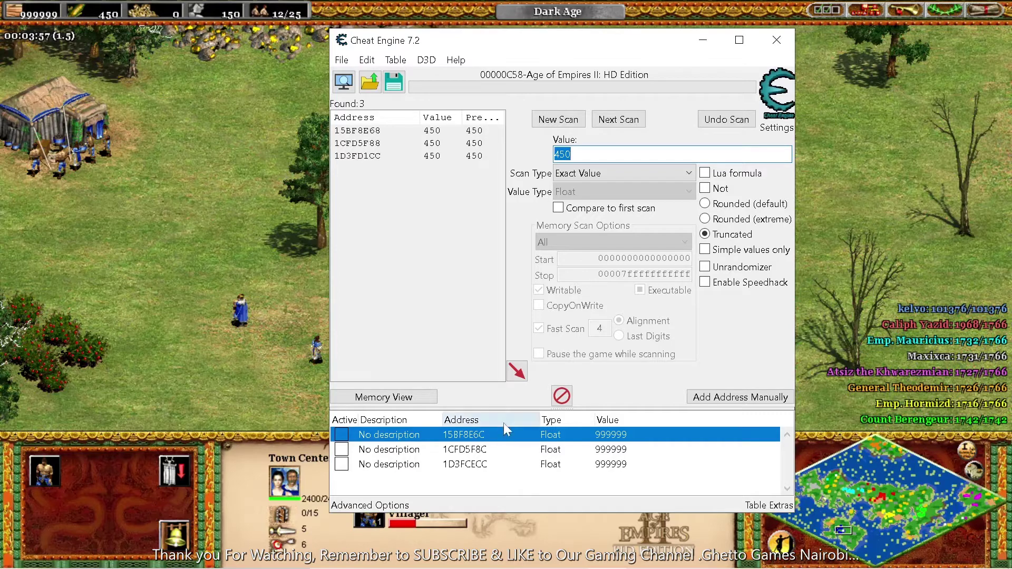
left_click(344, 461)
left_click(341, 434)
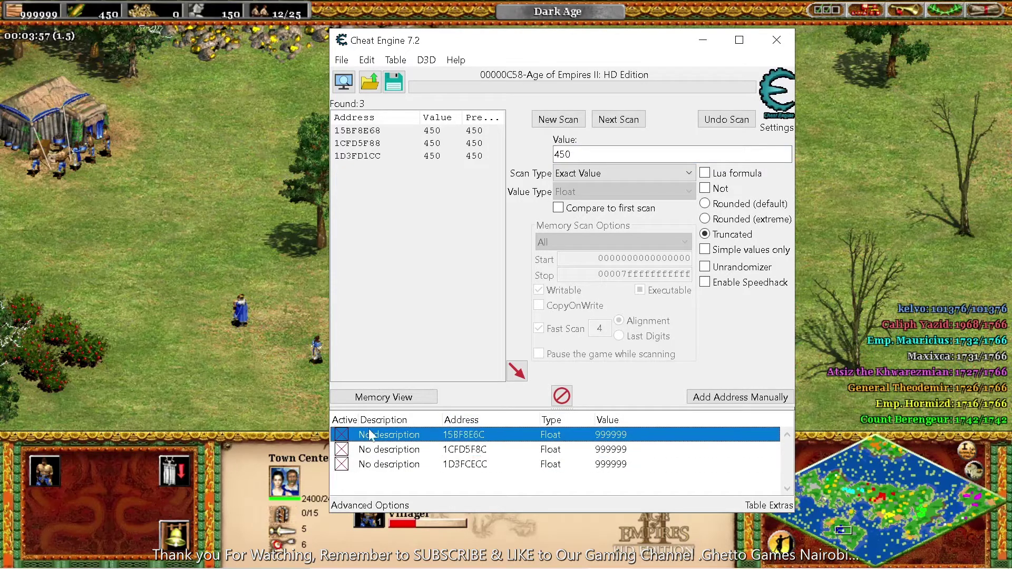
left_click(562, 397)
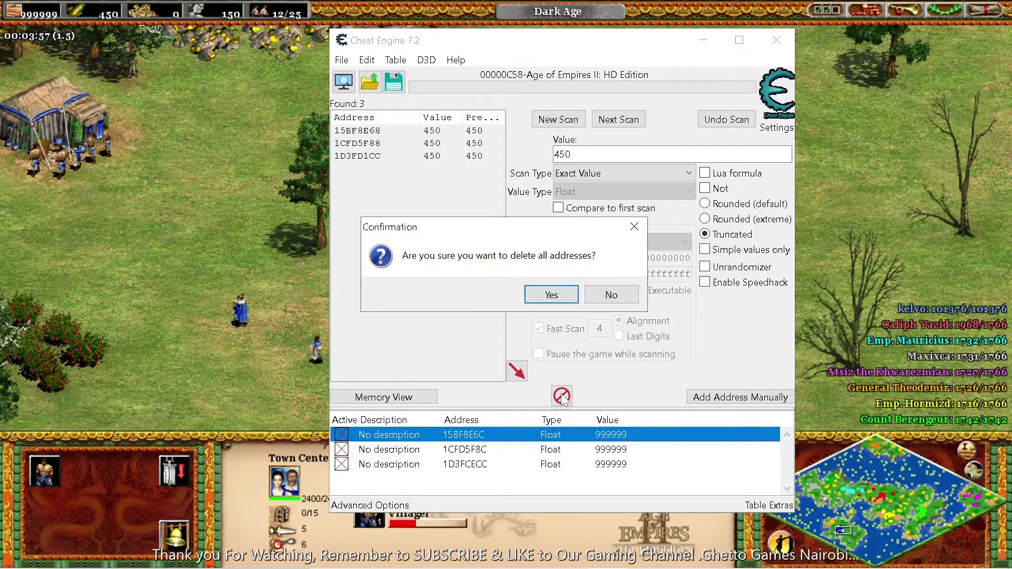
left_click(551, 295)
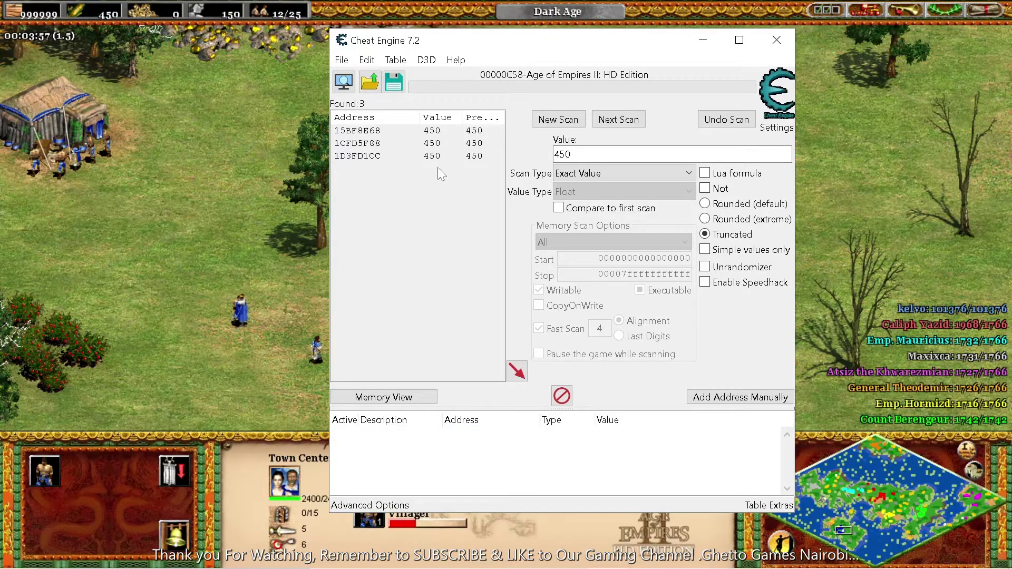
Copy the three 450 food addresses into the address table and set the first two to 999999
left_click_drag(437, 166, 375, 138)
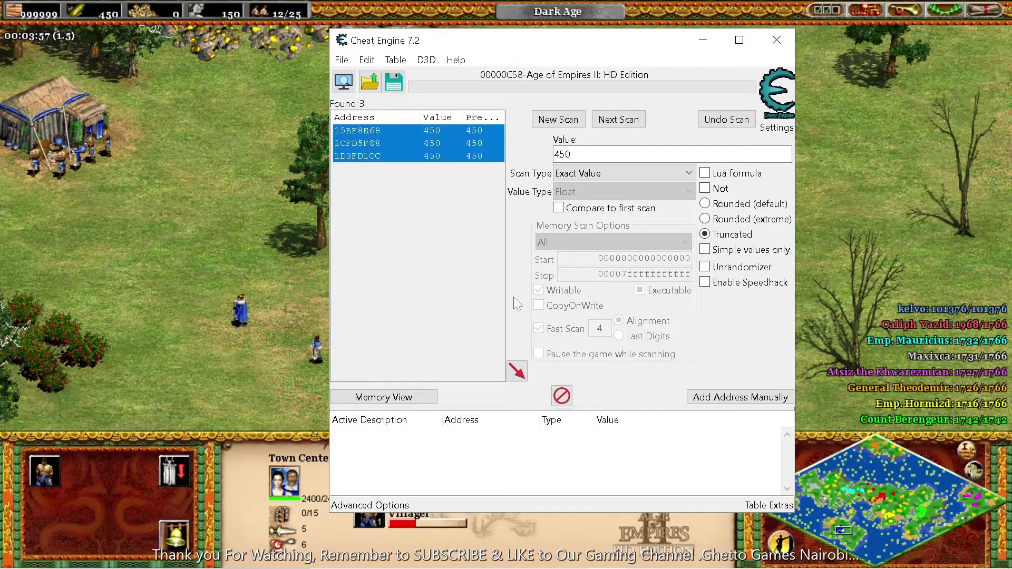
left_click(519, 375)
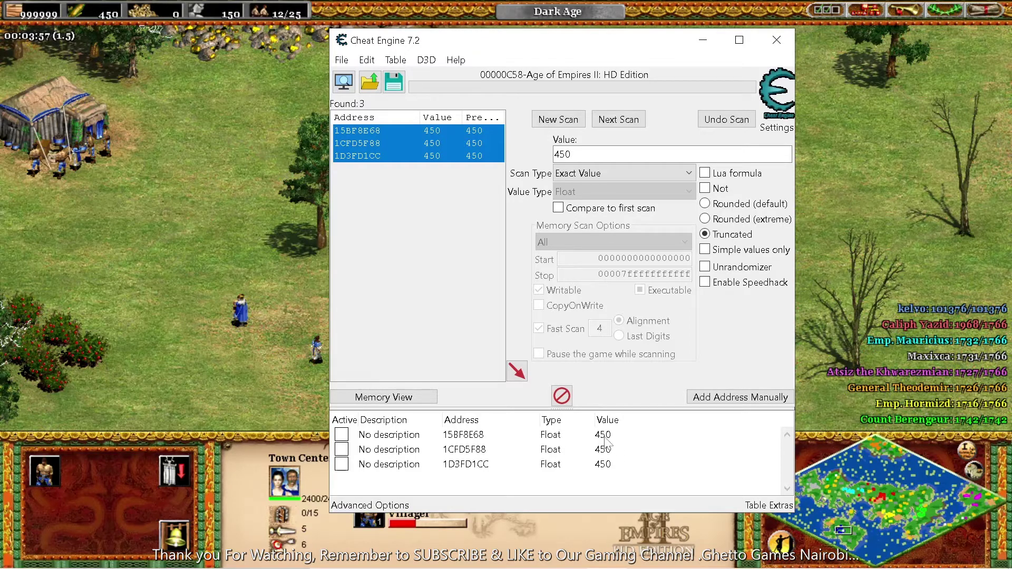
double_click(606, 437)
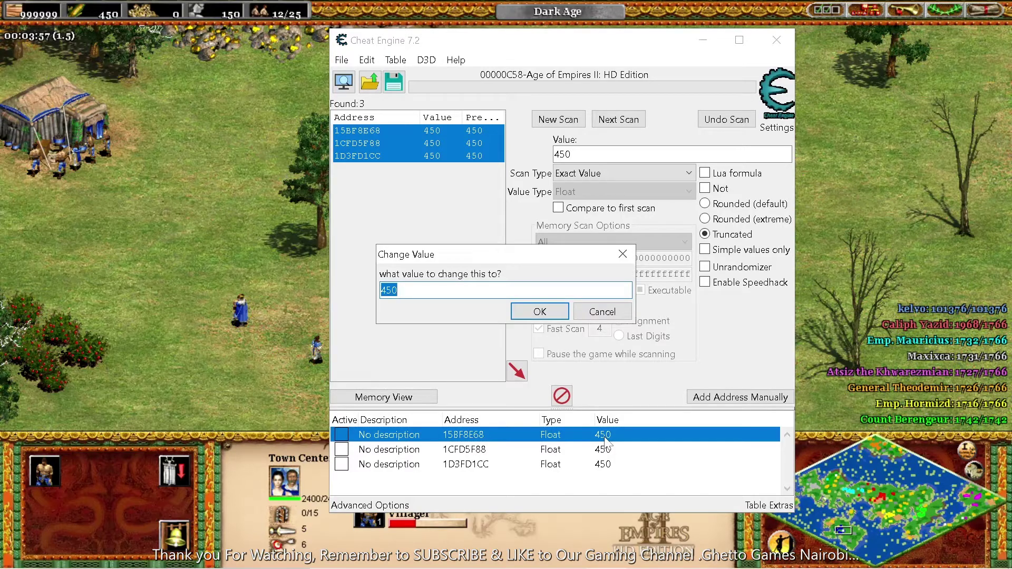
type("999999")
left_click(539, 312)
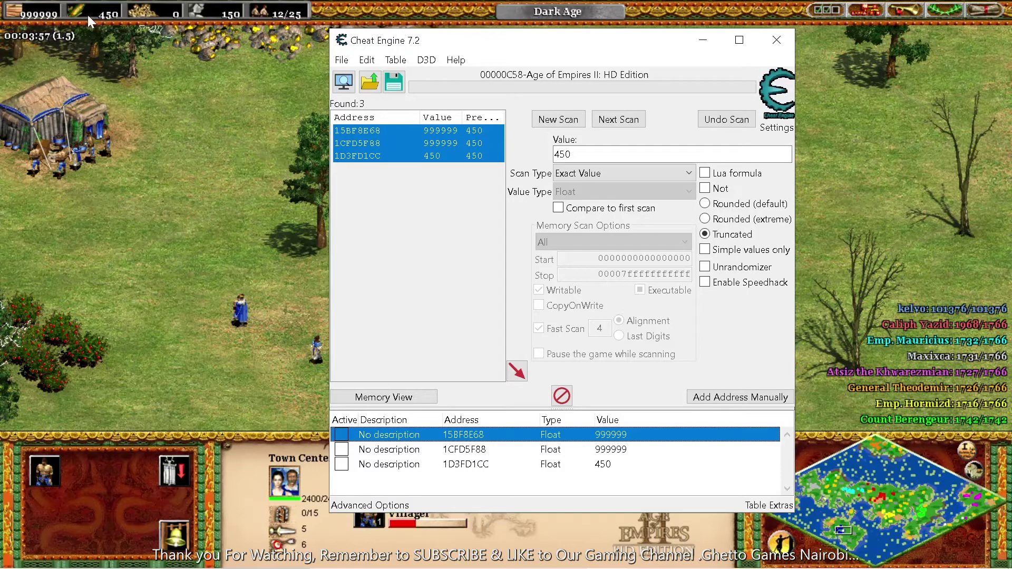
Check the game's wood and food counters at 999999, then return to Cheat Engine
left_click(208, 161)
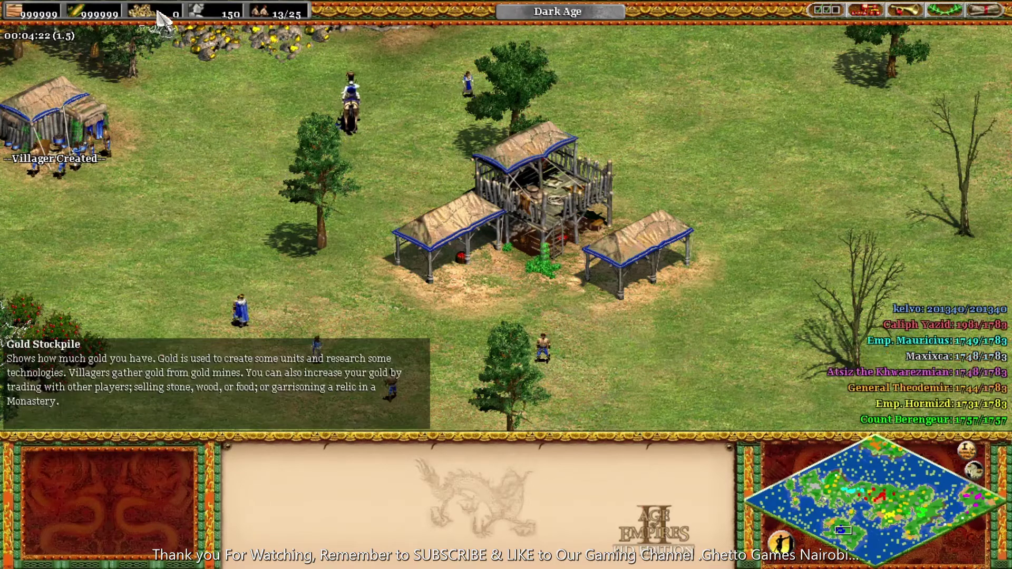
key("alt+Tab")
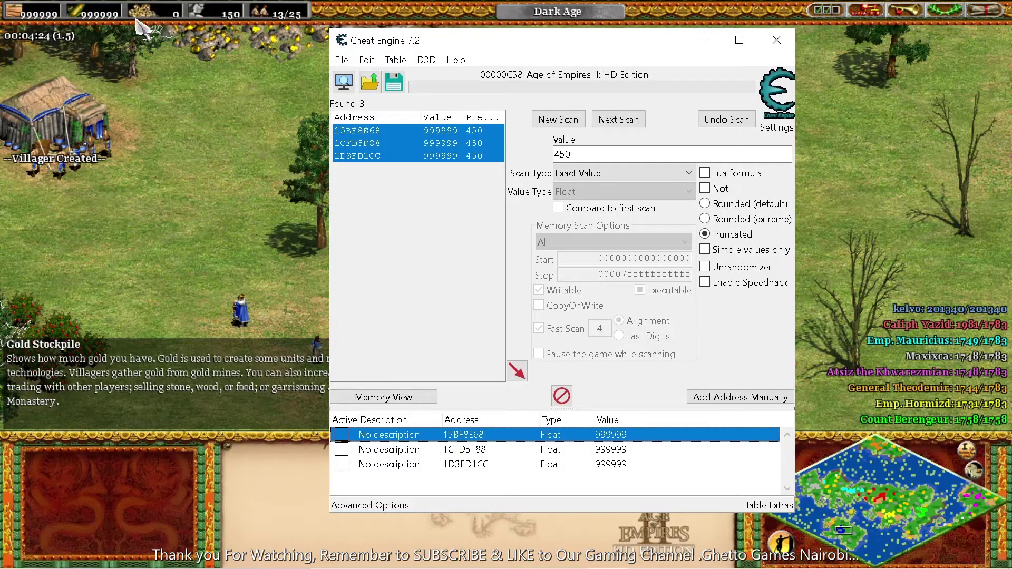
Start a new float scan for value 0, returning 28,516,063 addresses
left_click(570, 154)
type("0")
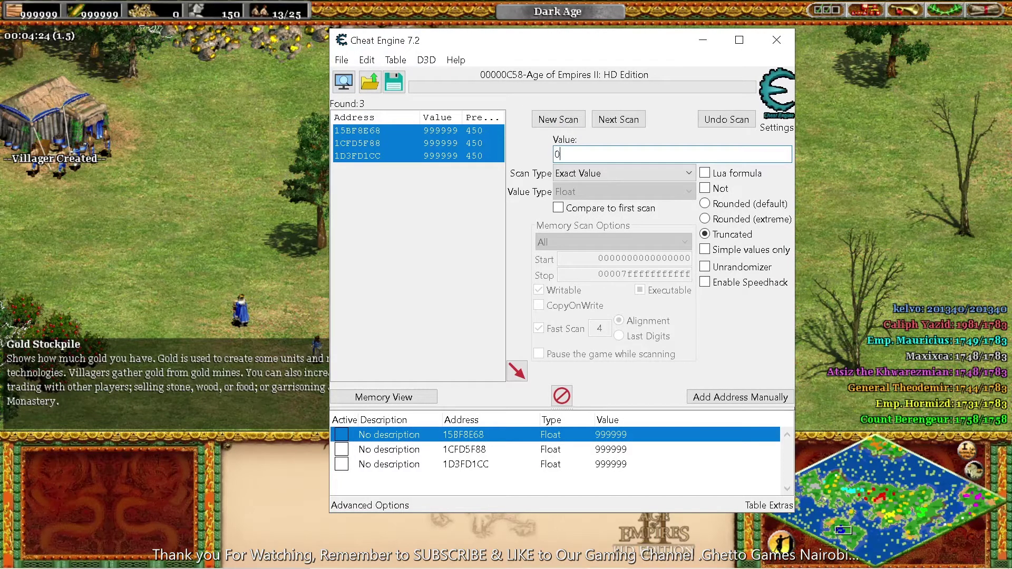
left_click(558, 120)
key("Return")
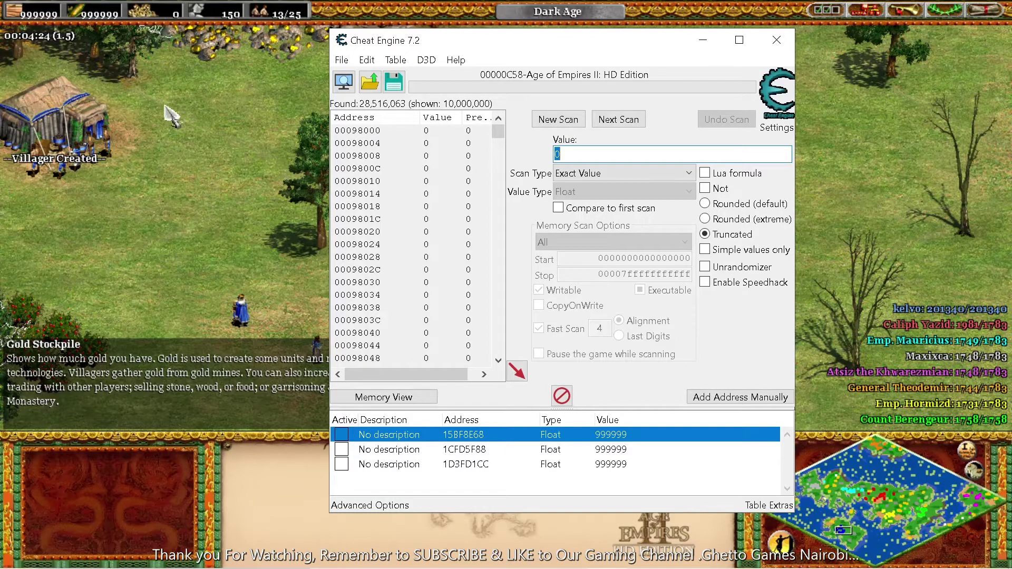
Send the five villagers beside the town center to mine gold, then open the in-game menu
left_click(188, 168)
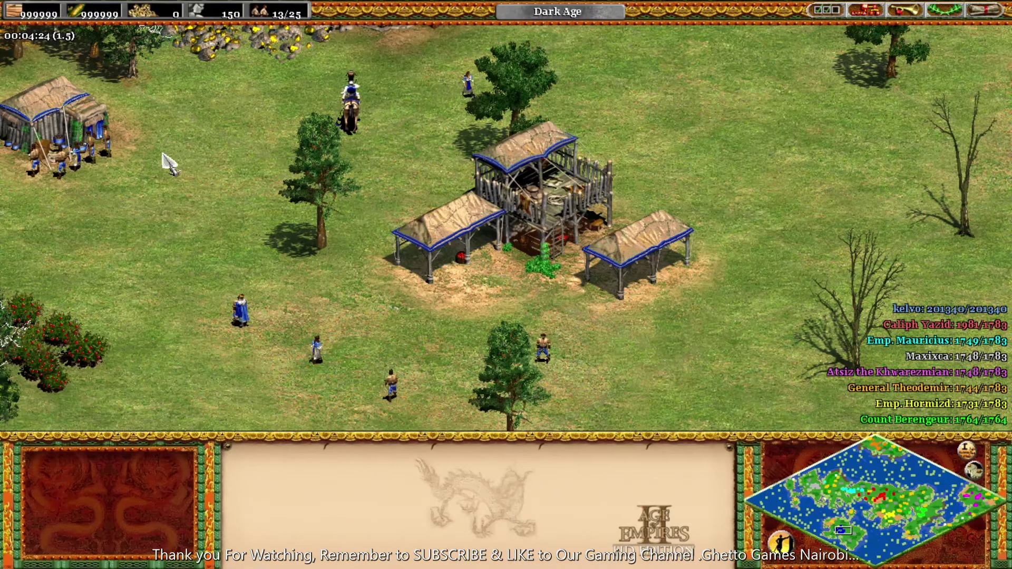
left_click_drag(139, 111, 40, 170)
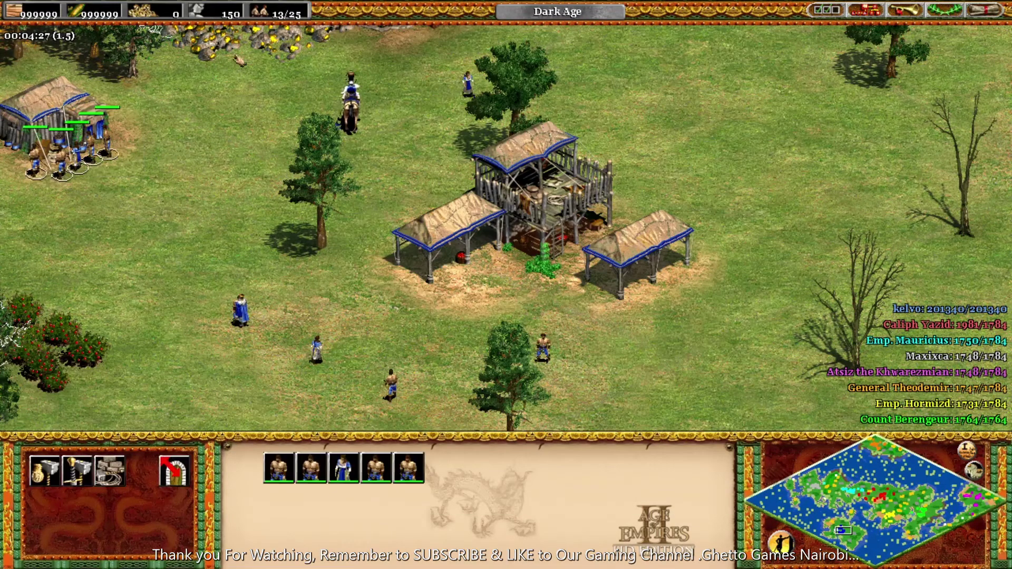
right_click(237, 55)
key("Up")
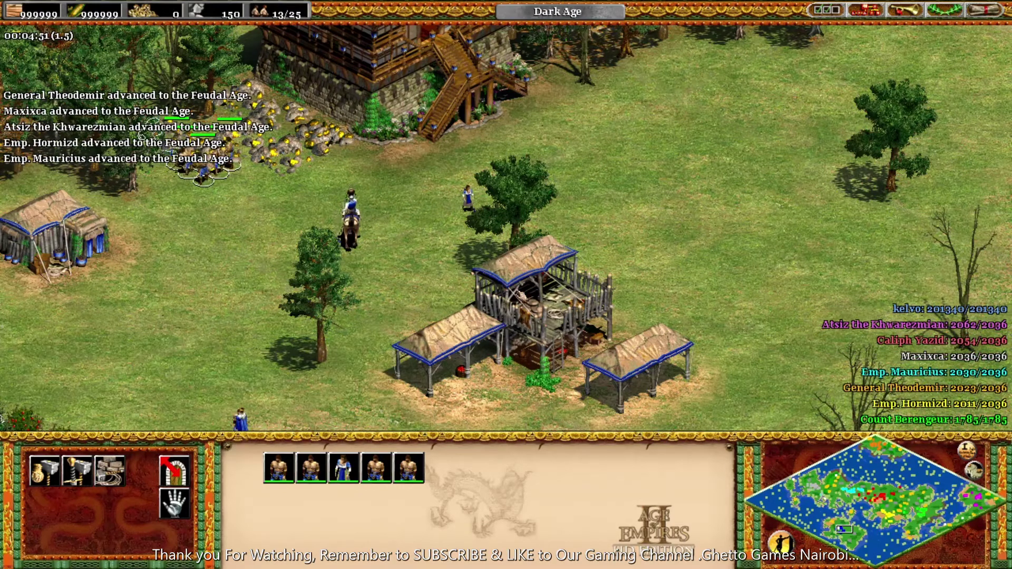
left_click(986, 11)
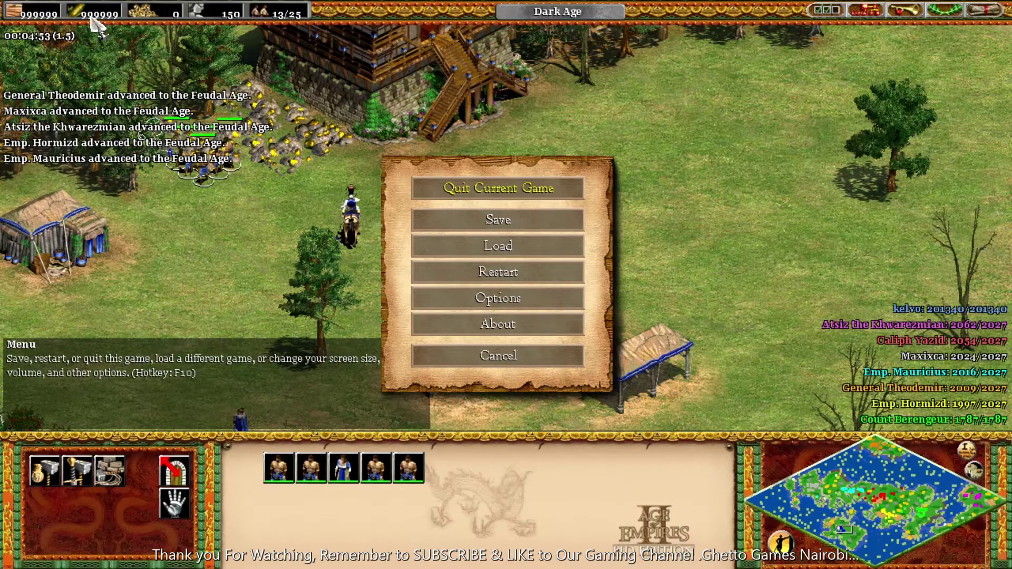
Bring Cheat Engine back over the paused match, still listing the 28,516,063 zero-value results
key("alt+Tab")
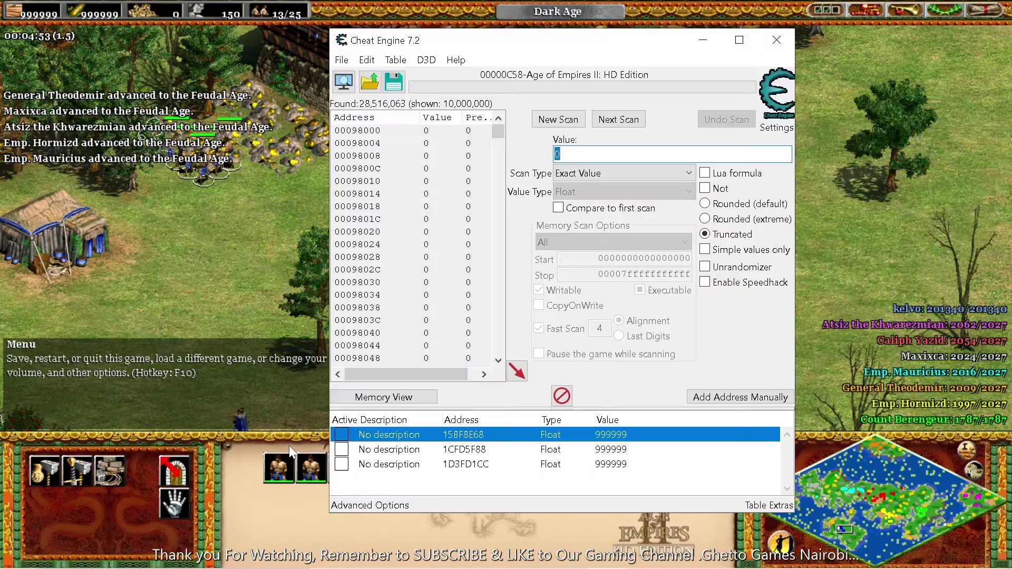